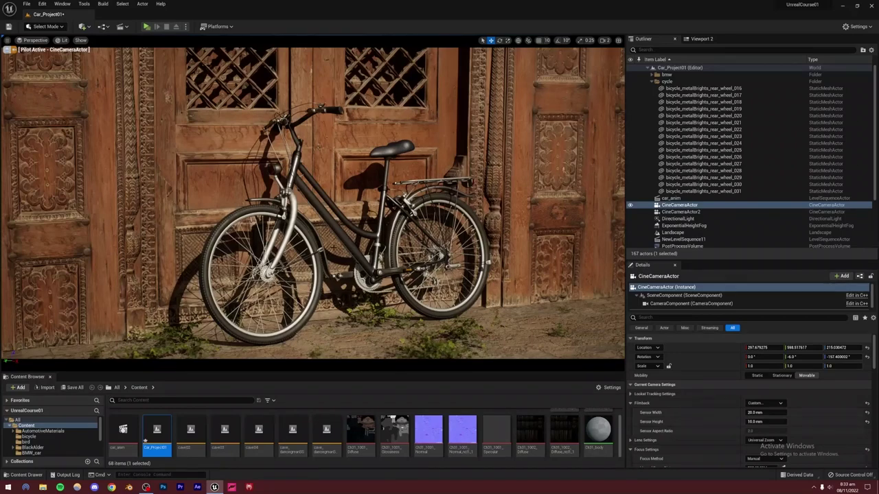
right_click_drag(313, 203, 308, 234)
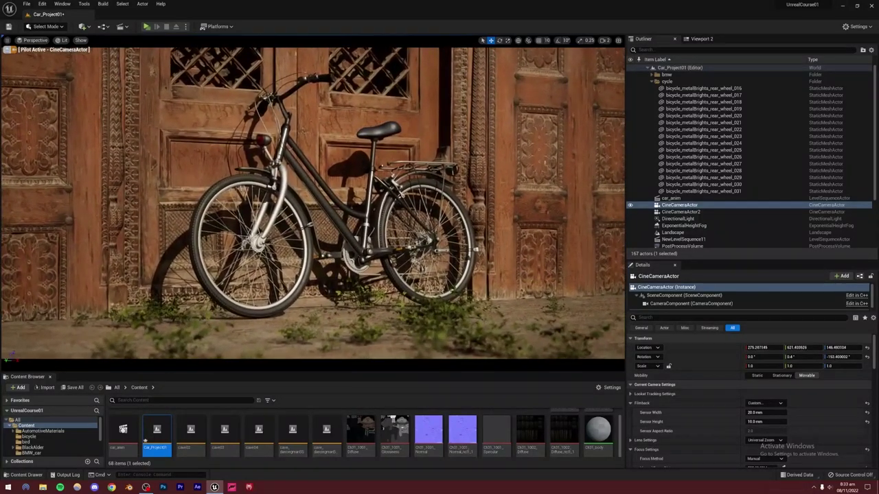
right_click_drag(312, 204, 295, 199)
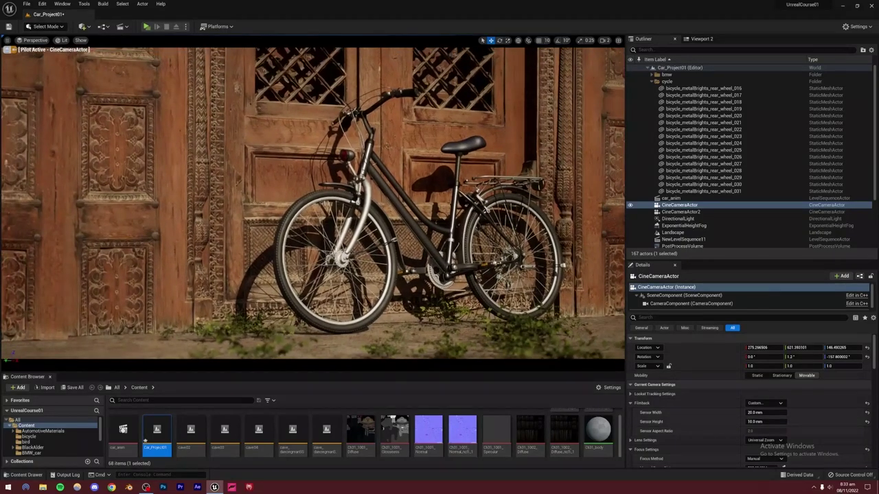
left_click(186, 100)
right_click_drag(186, 101, 203, 107)
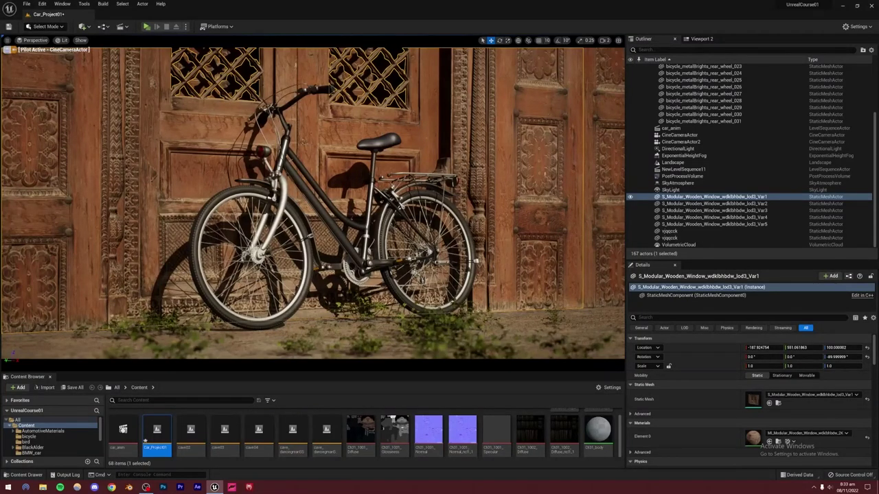
Close the finished UnrealCourse01 project and minimize the OBS recording window.
left_click(872, 7)
left_click(451, 320)
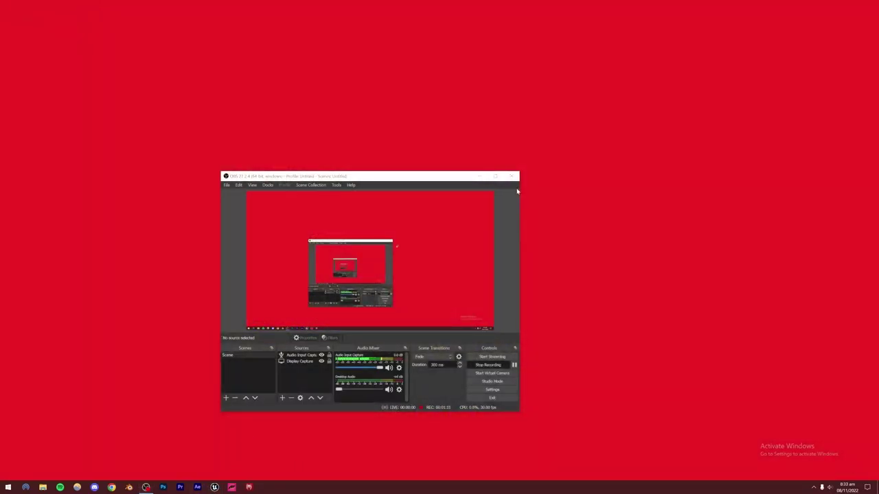
left_click(479, 177)
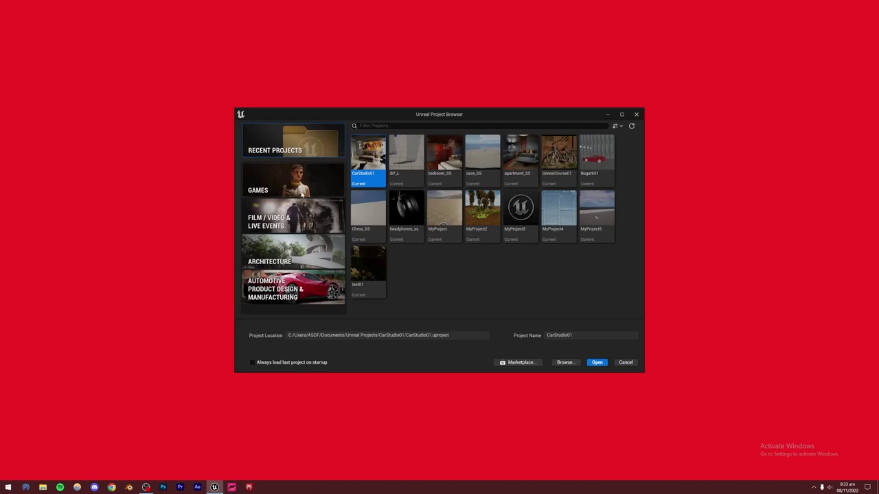
Create a Blank Games project named Bicycle_SS with starter content and raytracing enabled.
left_click(279, 187)
left_click(575, 335)
key("ctrl+a")
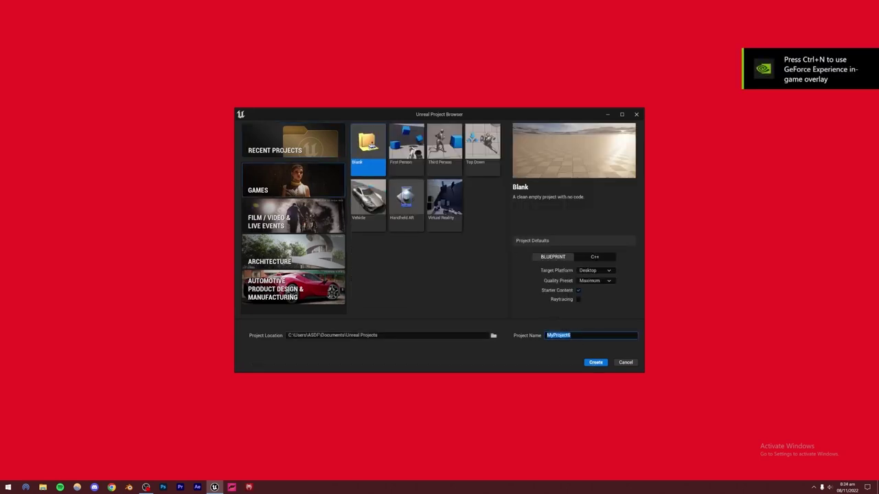
type("Bicycle_SS")
left_click(437, 352)
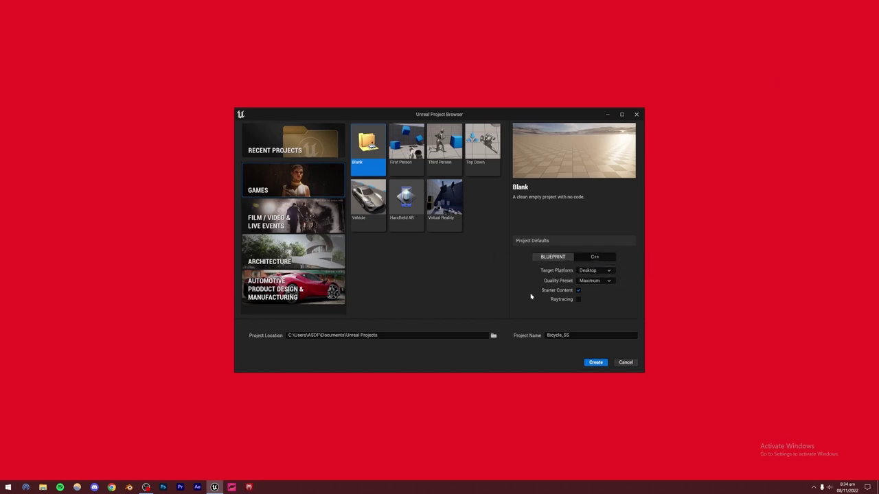
left_click(577, 300)
left_click(596, 363)
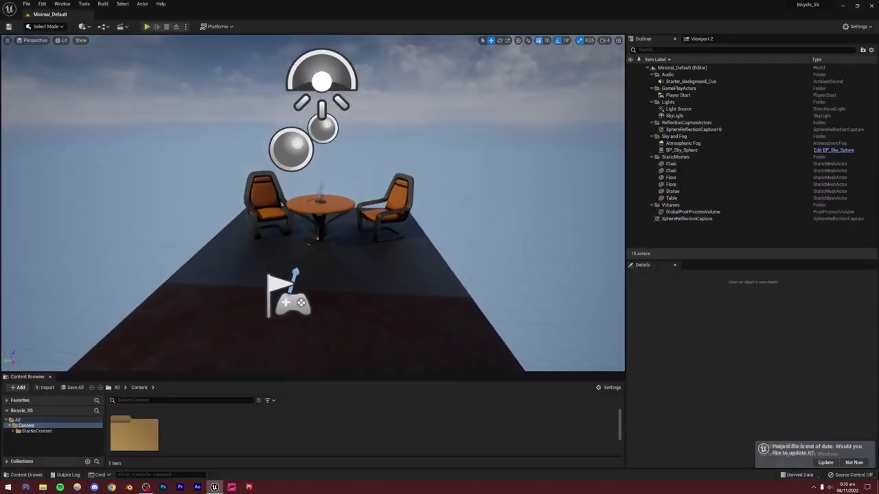
Create a new level from the Empty Level template.
scroll(371, 251, "up", 4)
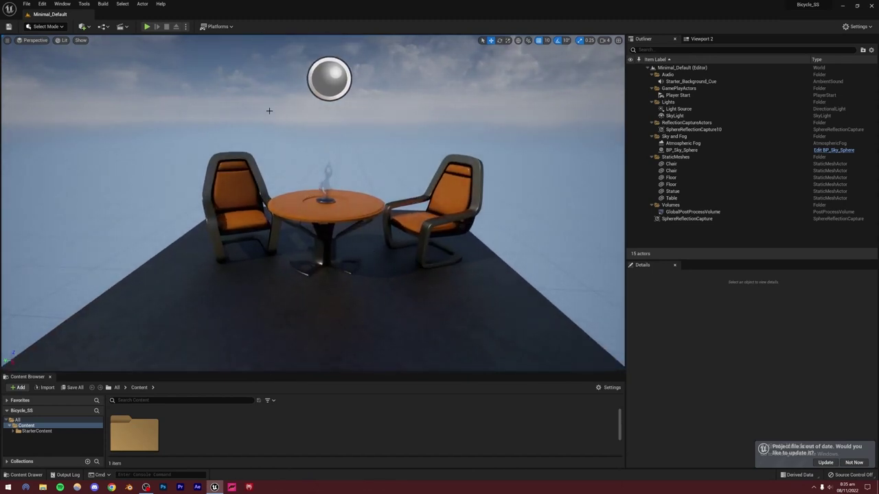
left_click(27, 4)
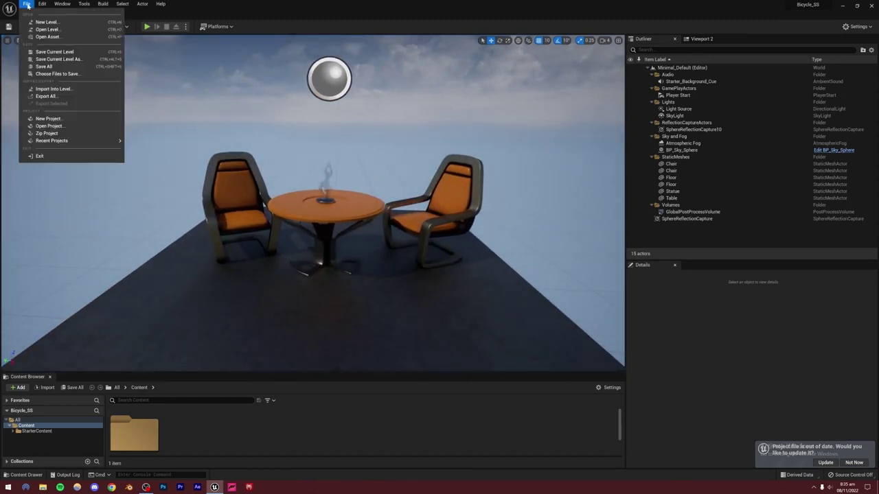
left_click(46, 22)
left_click(483, 217)
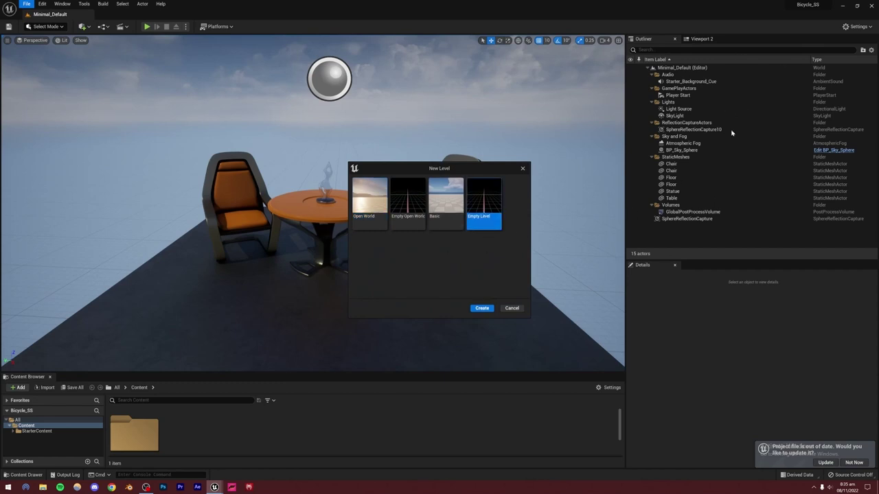
left_click(480, 309)
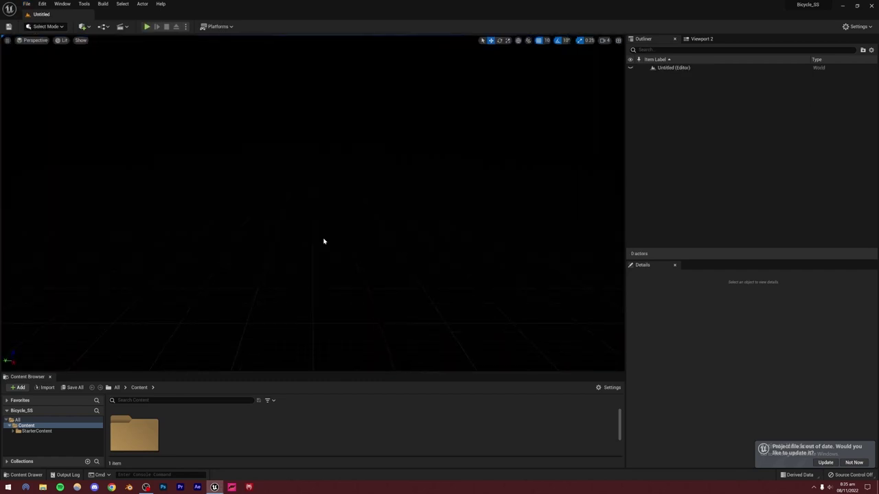
Save the new level in the Content folder as bicycle_SS.
key("ctrl+s")
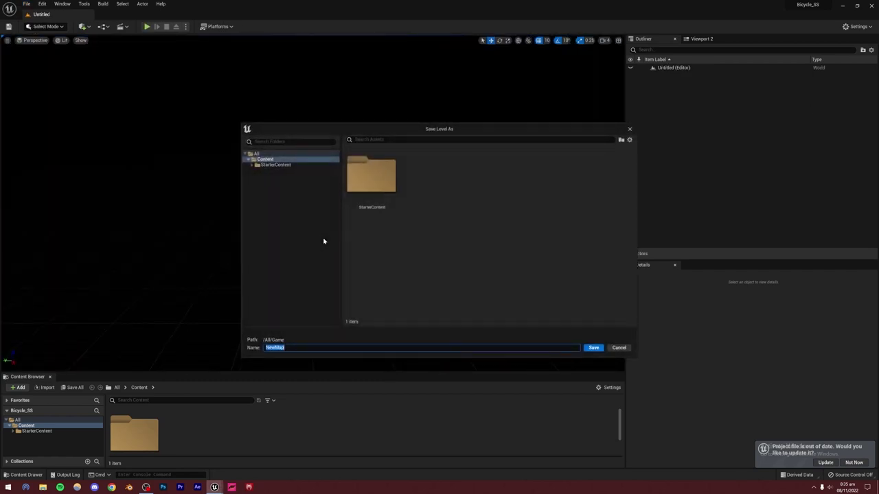
type("by")
type("cycle_SS")
key("Return")
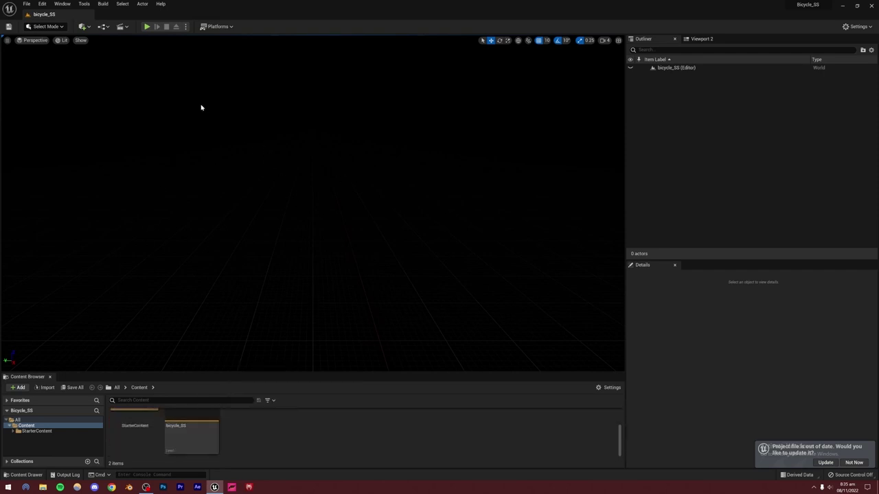
Create a new landscape with the default settings and return to selection mode.
left_click(48, 27)
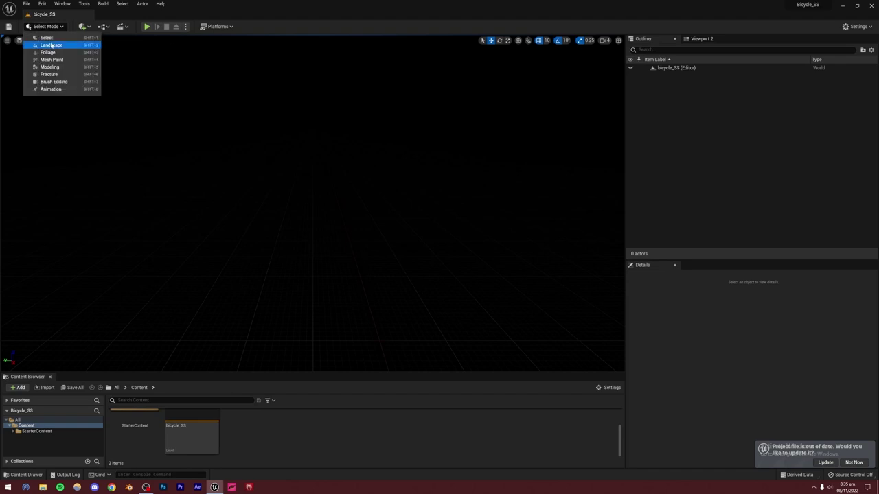
left_click(51, 45)
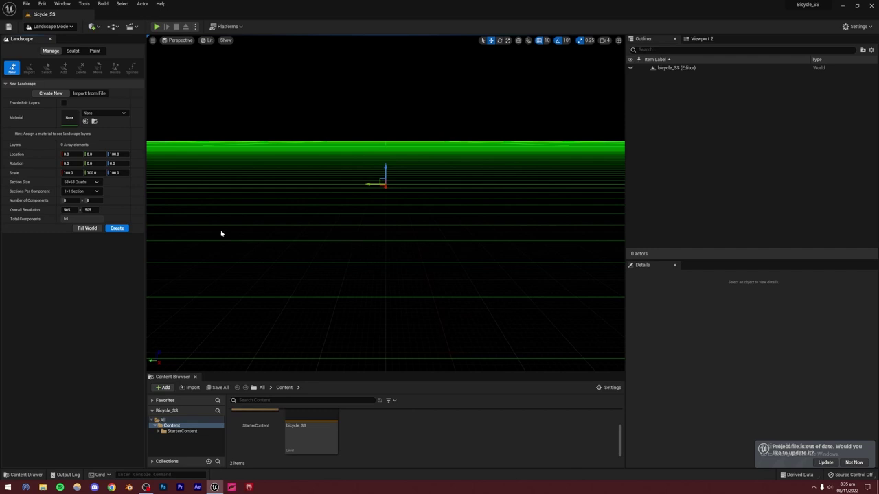
left_click(117, 228)
left_click(48, 26)
left_click(47, 37)
mouse_move(393, 266)
right_mouse_down()
mouse_move(315, 308)
mouse_move(309, 291)
mouse_move(322, 271)
mouse_move(384, 260)
right_mouse_up()
key("s")
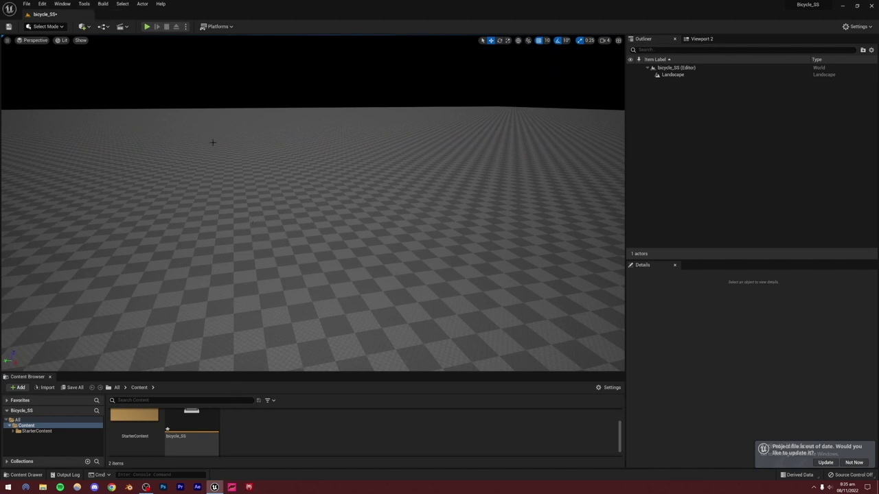
Add a sky light, directional atmospheric light, sky atmosphere, volumetric cloud and height fog with the Env. Light Mixer.
left_click(68, 8)
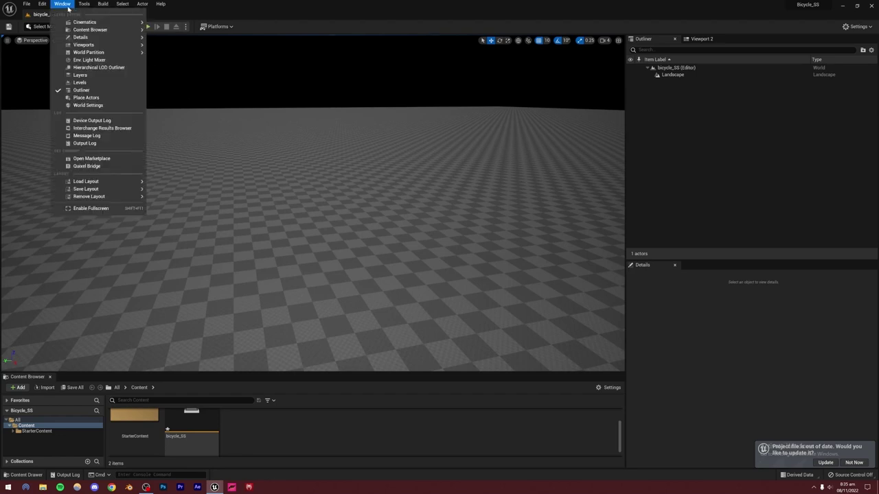
left_click(88, 59)
left_click_drag(547, 201, 439, 189)
left_click(448, 198)
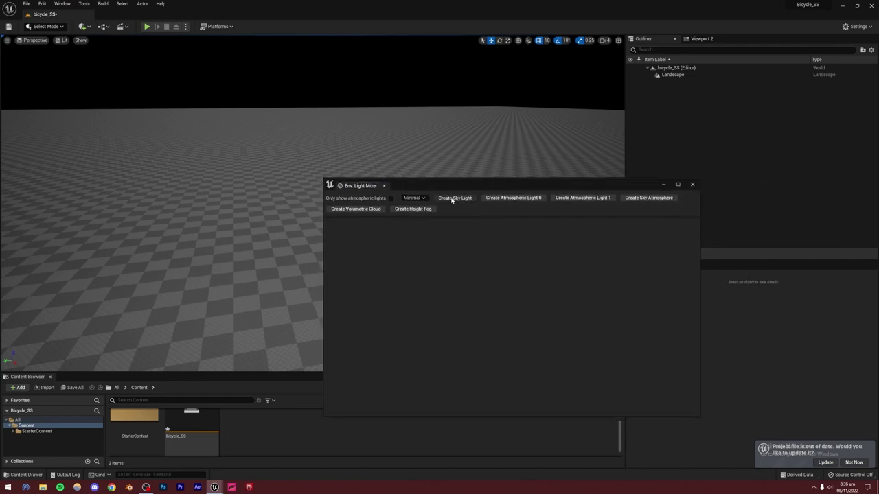
left_click(452, 199)
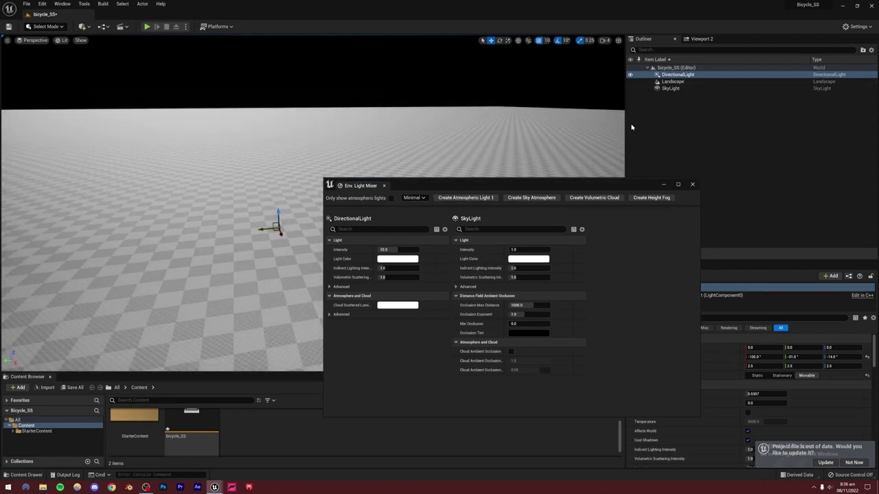
left_click(530, 199)
left_click(525, 199)
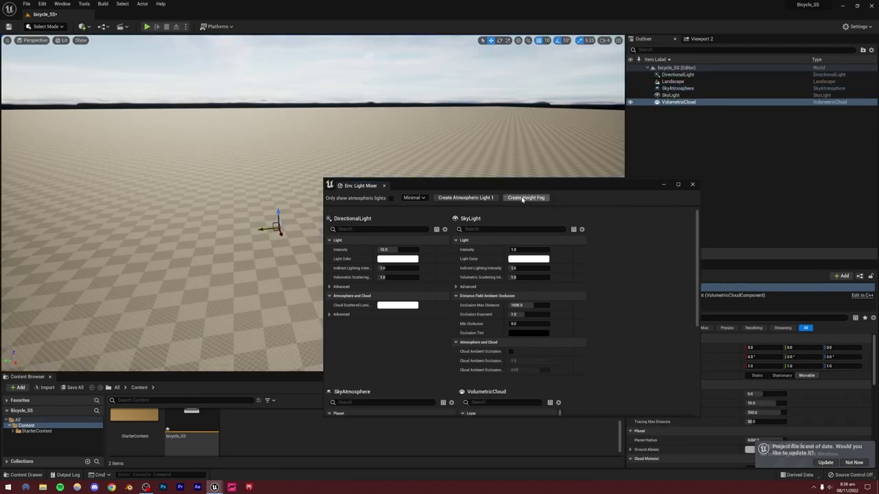
left_click(524, 199)
left_click(692, 184)
right_click_drag(529, 186, 738, 209)
right_click_drag(575, 210, 375, 234)
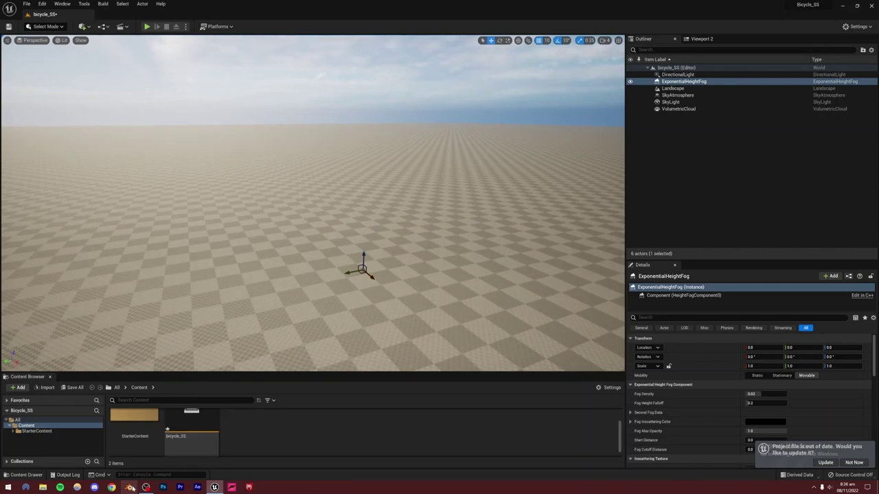
Switch to Blender and delete the default camera, cube and light.
left_click(129, 488)
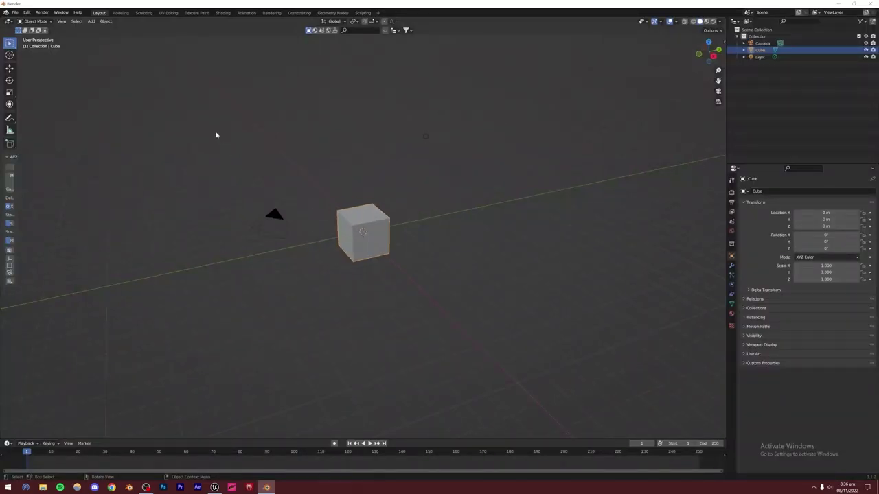
left_click_drag(216, 133, 523, 303)
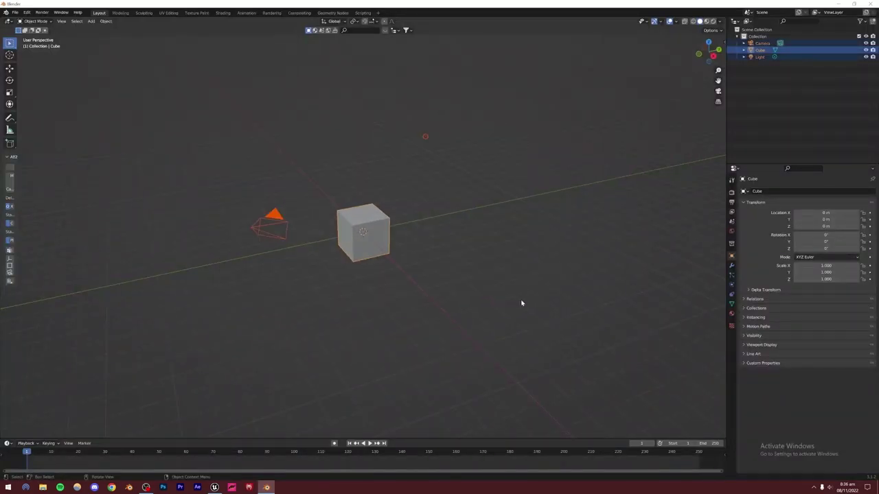
key("Delete")
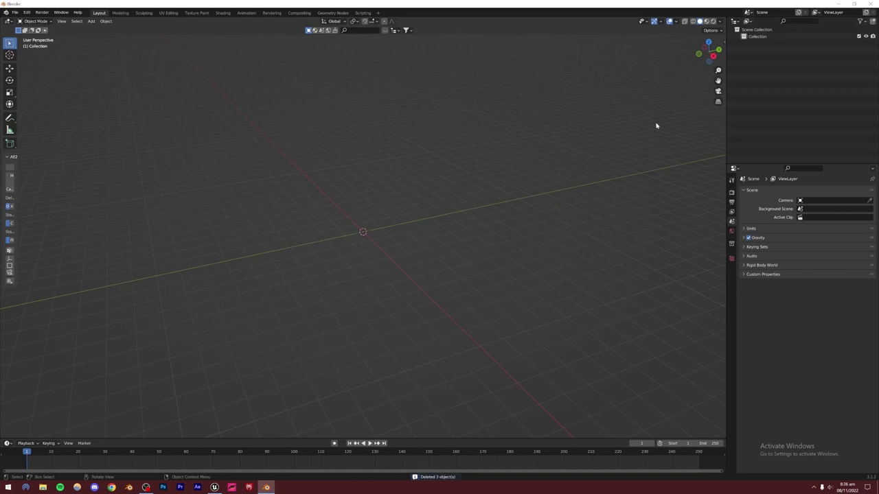
Browse the Bicycle category of the Transportation add-on and choose the Generic Bicycle model.
left_click(723, 47)
left_click(721, 132)
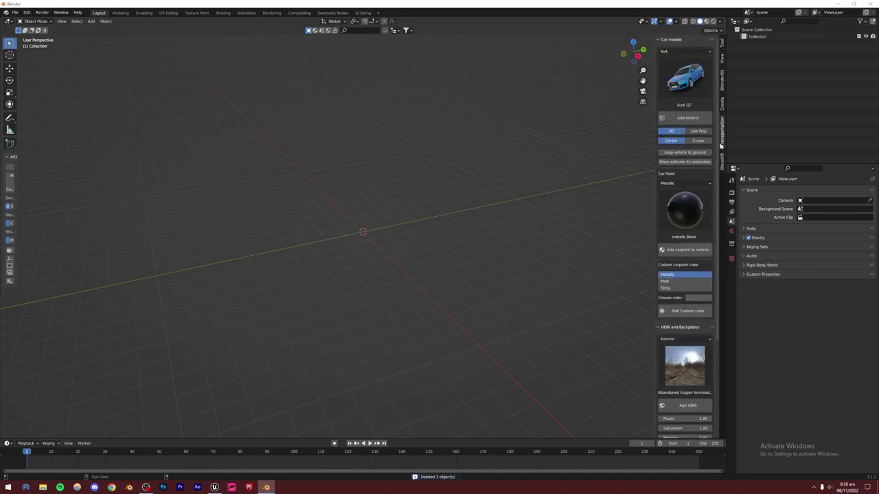
left_click(677, 53)
left_click(664, 63)
left_click(669, 53)
left_click(671, 68)
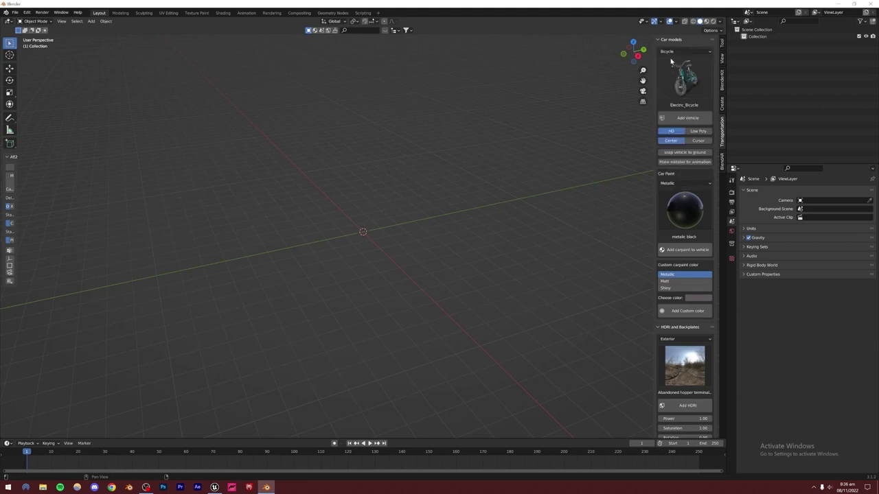
left_click(683, 75)
left_click(713, 122)
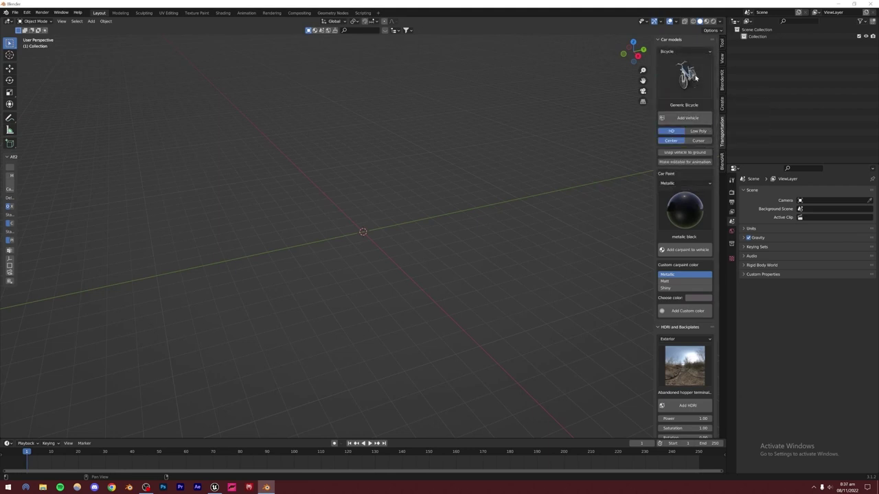
Search BlenderKit models for "bicycle" with free assets listed first and look through the results.
left_click(721, 82)
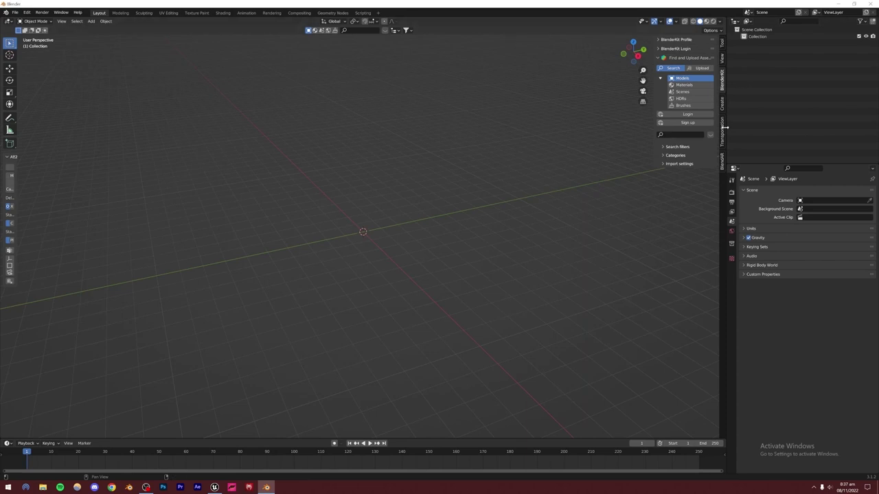
left_click(684, 136)
type("bicycle")
key("Return")
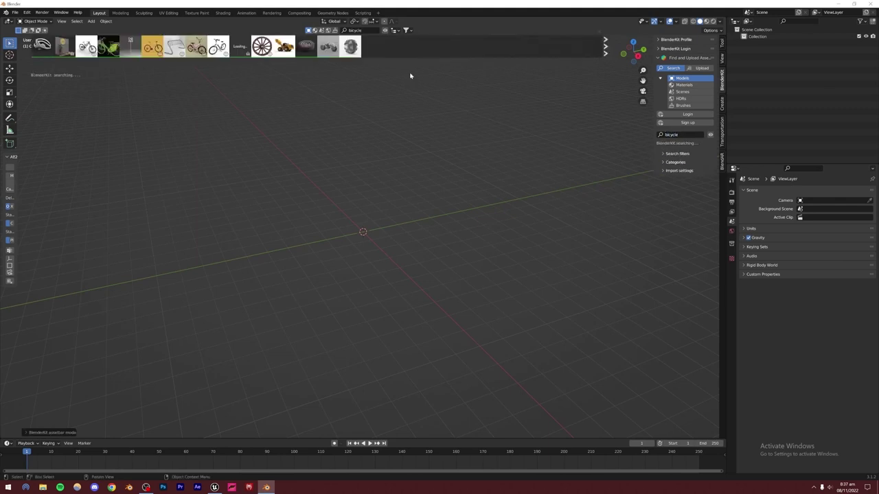
left_click(662, 154)
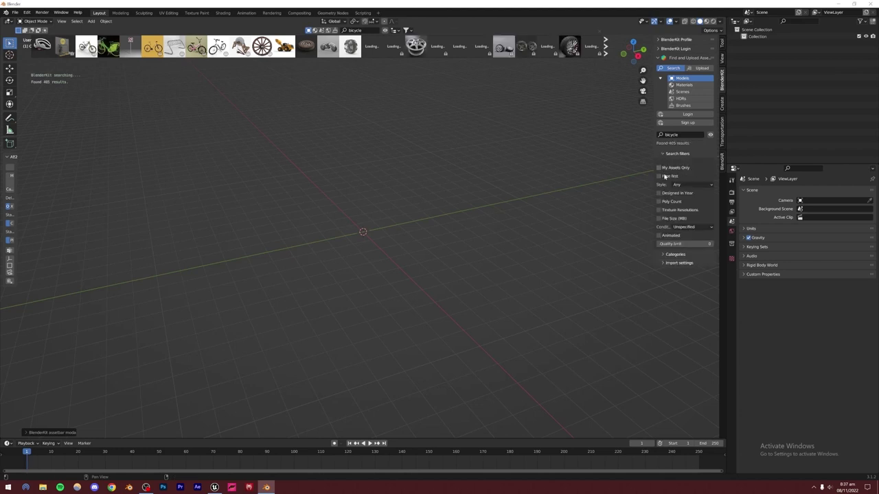
left_click(660, 177)
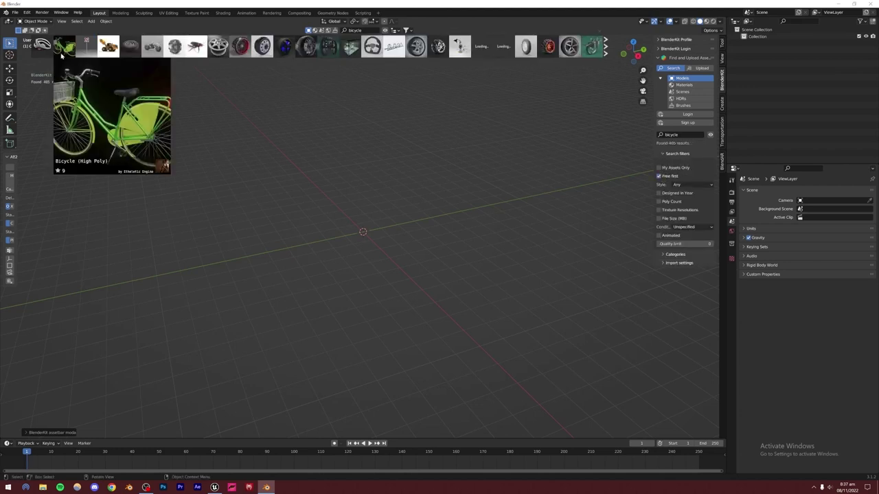
mouse_move(64, 47)
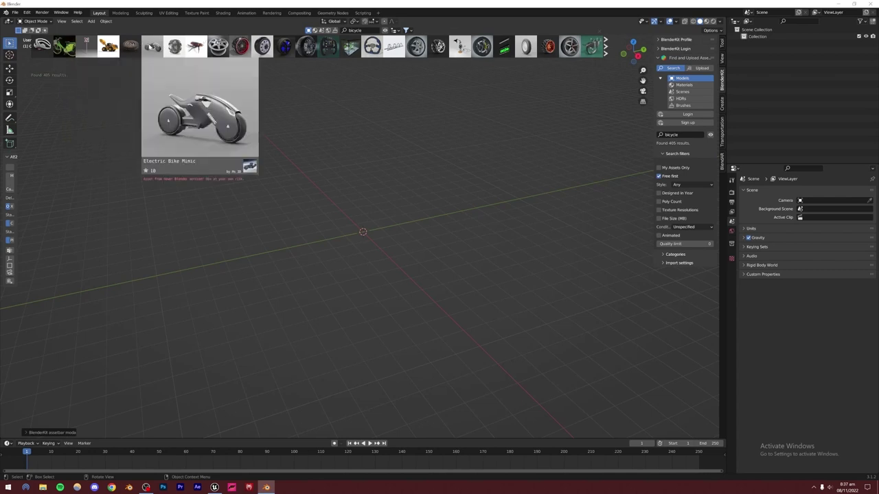
left_click(606, 48)
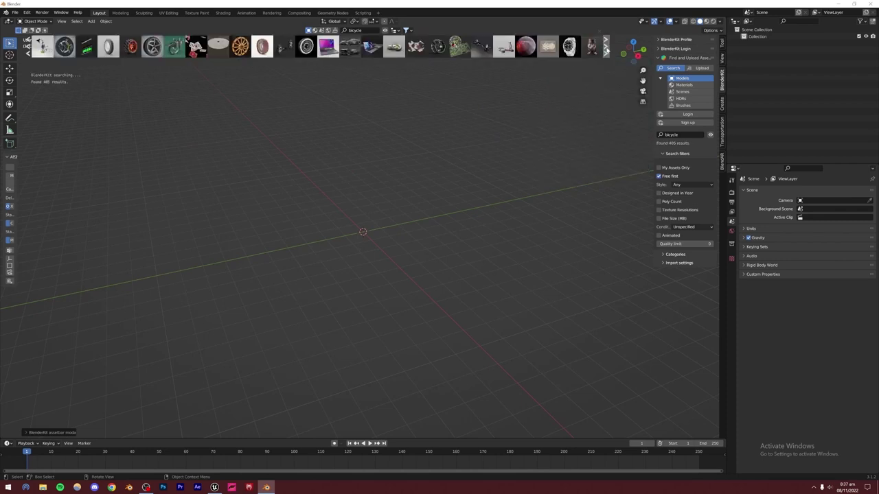
left_click(606, 48)
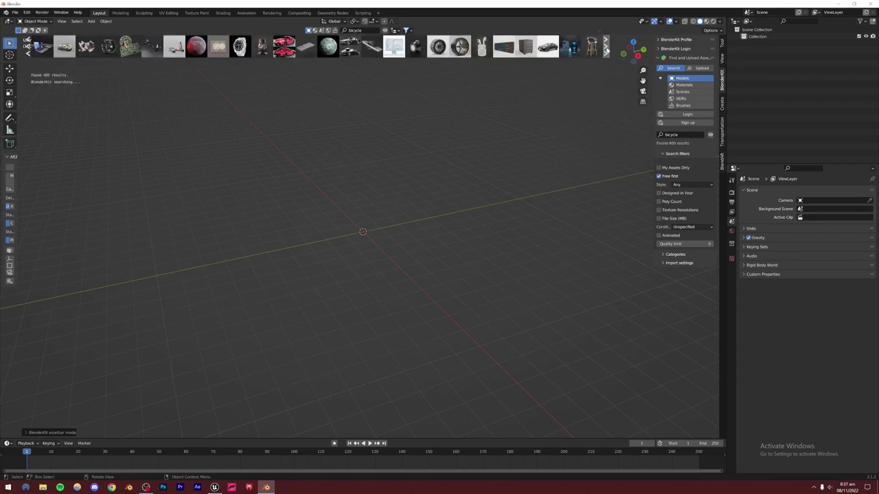
Page further through the BlenderKit bicycle search results for a usable model.
left_click(606, 48)
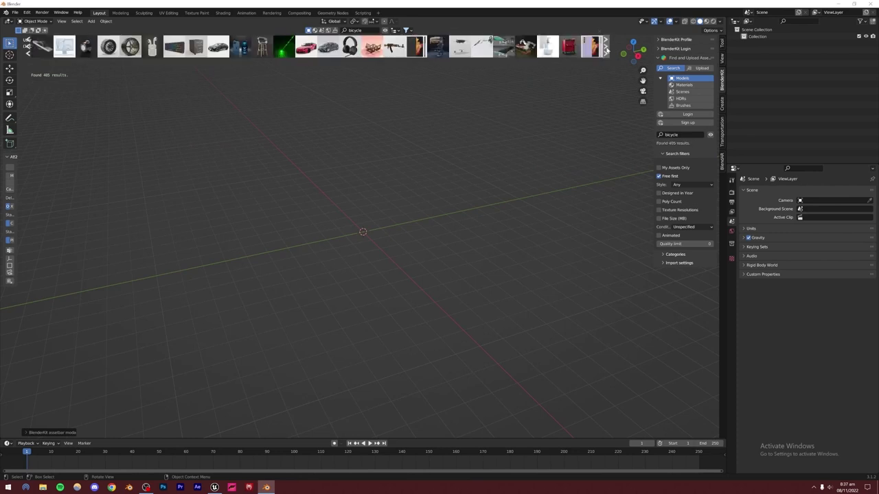
left_click(606, 49)
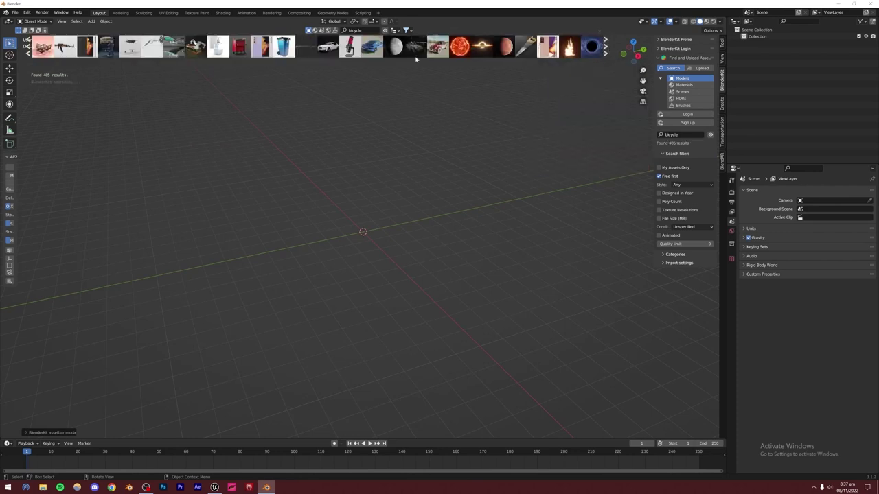
mouse_move(438, 51)
mouse_move(351, 55)
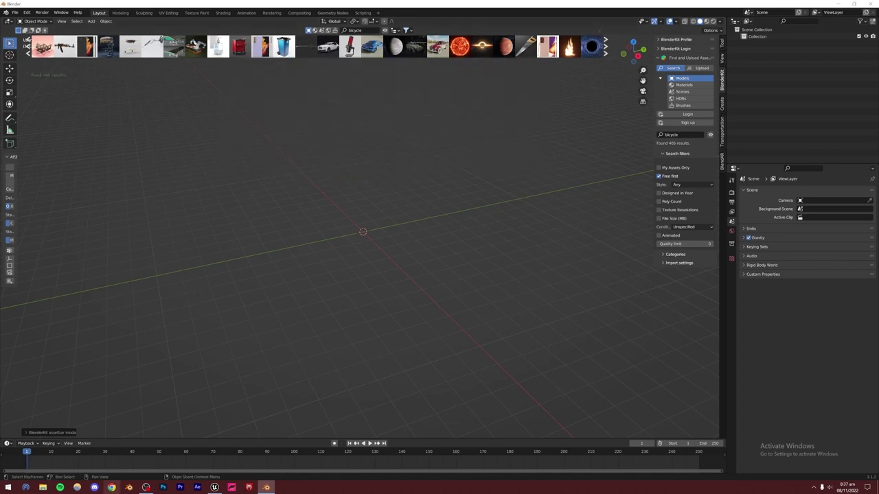
Switch to Chrome, search Google for "bicycle 3d model" and open the Free3D bike models page in a new tab.
left_click(113, 488)
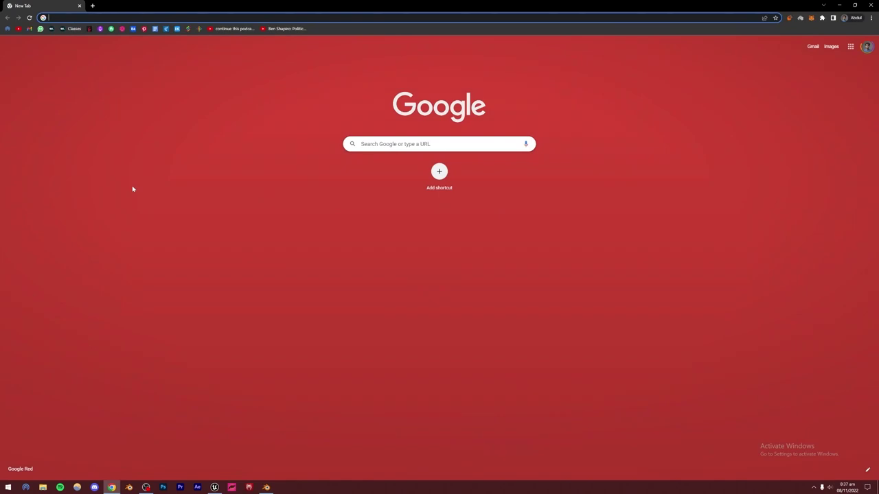
type("bicycle 3")
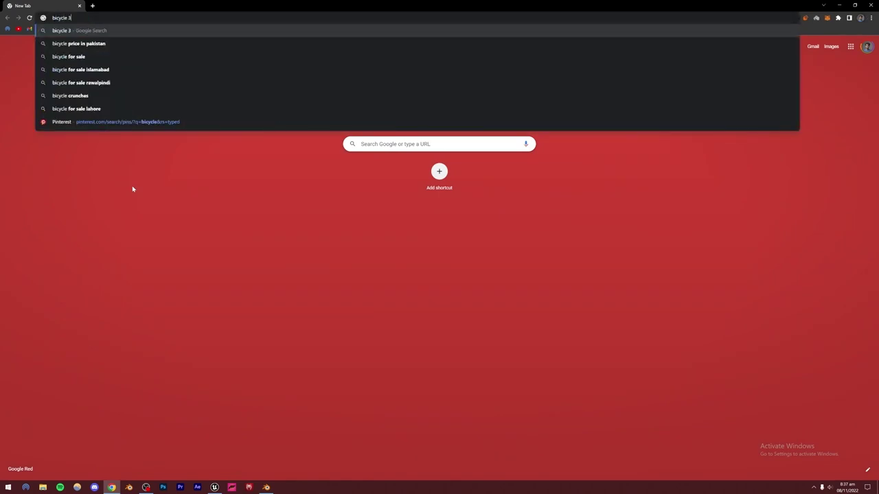
type("d model")
key("Return")
right_click(118, 102)
left_click(148, 107)
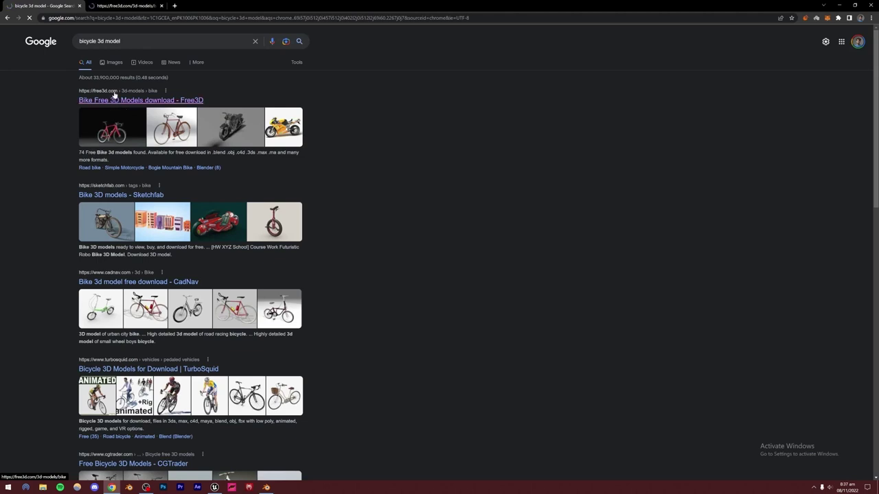
left_click(112, 8)
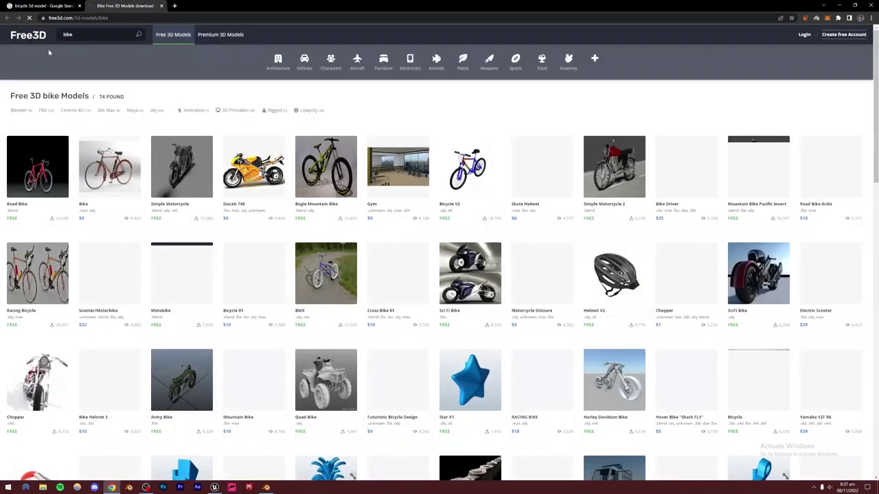
Look through the other Google results for bicycle model sites.
left_click(36, 5)
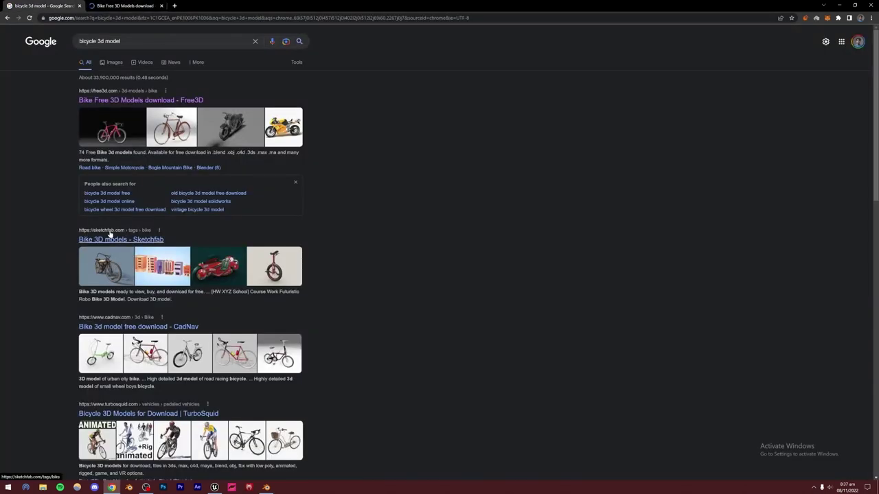
scroll(95, 325, "down", 1)
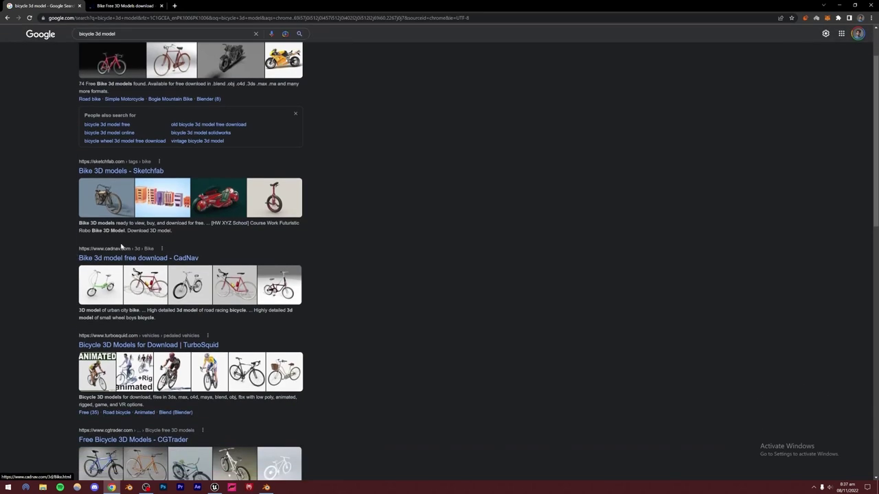
scroll(110, 262, "down", 1)
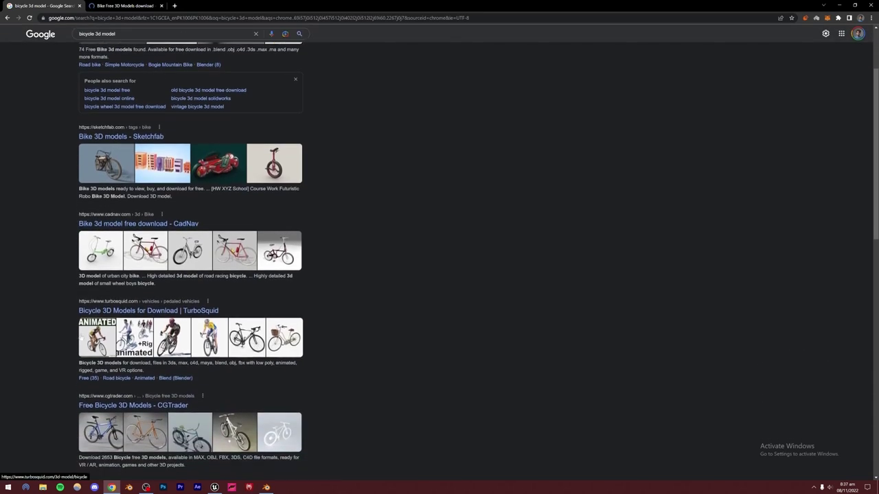
scroll(118, 301, "down", 1)
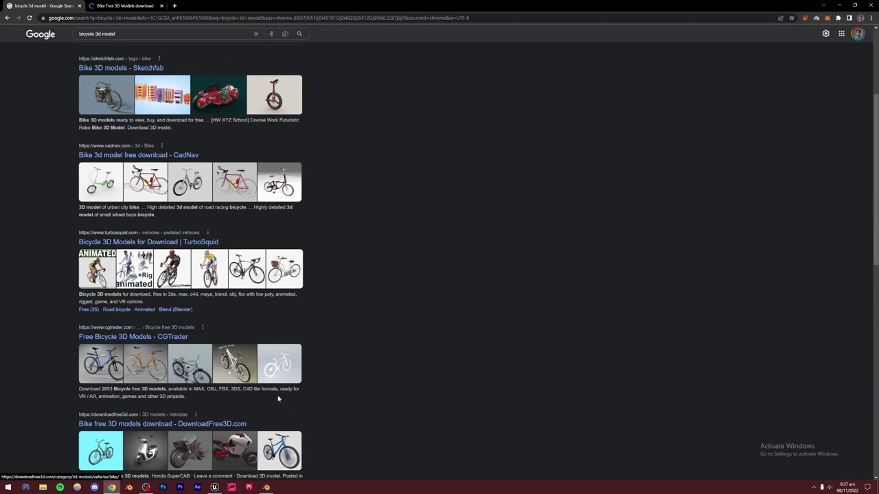
Open the free Road Bike model from the Free3D bike list in a new tab and view its page.
left_click(129, 6)
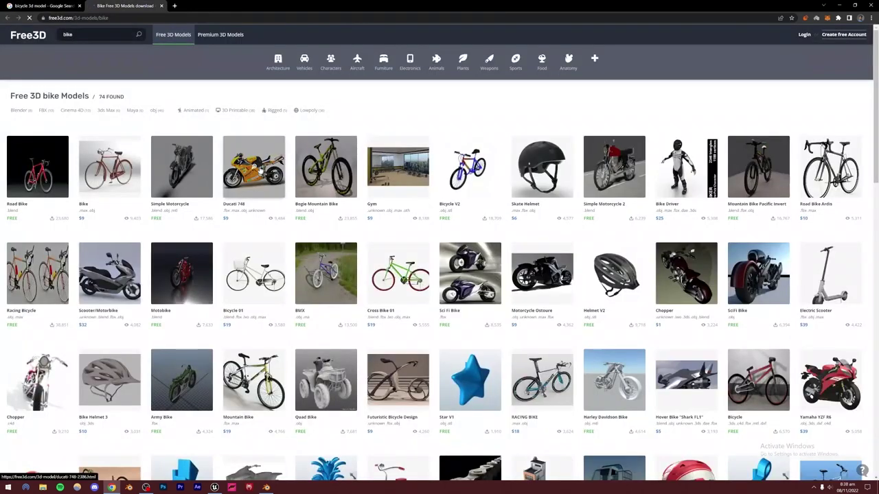
right_click(51, 171)
left_click(52, 171)
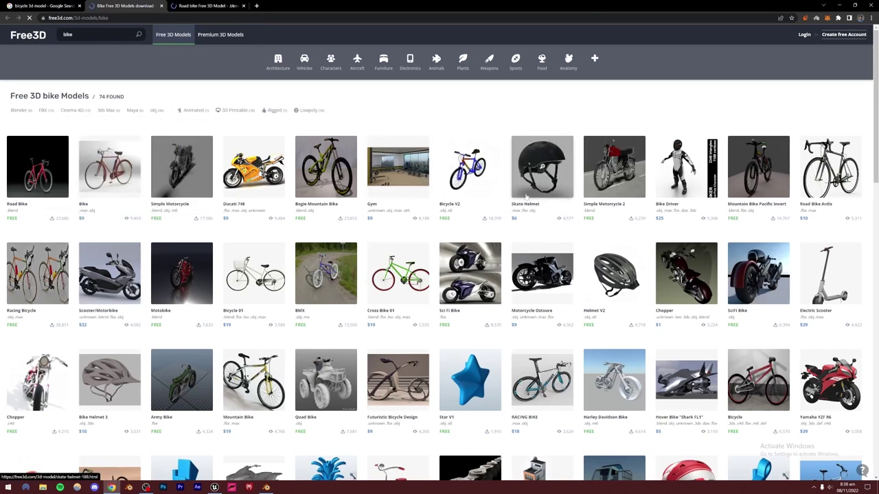
left_click(192, 6)
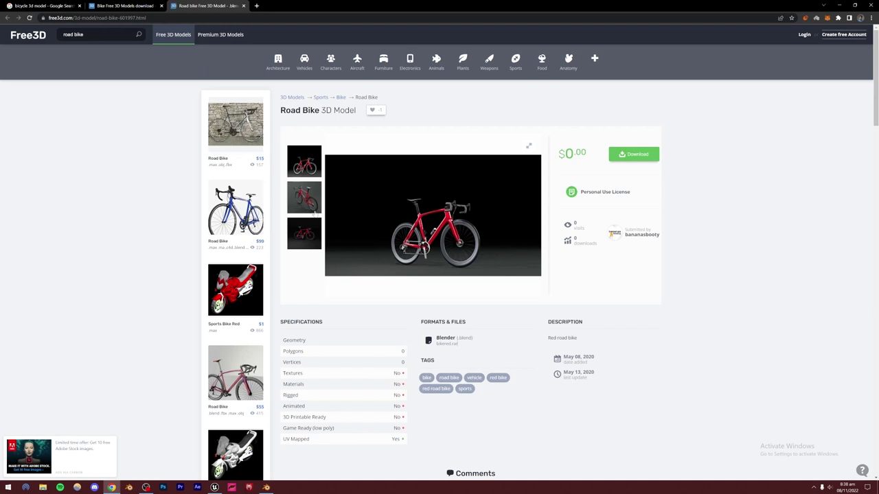
key("ctrl+shift+Tab")
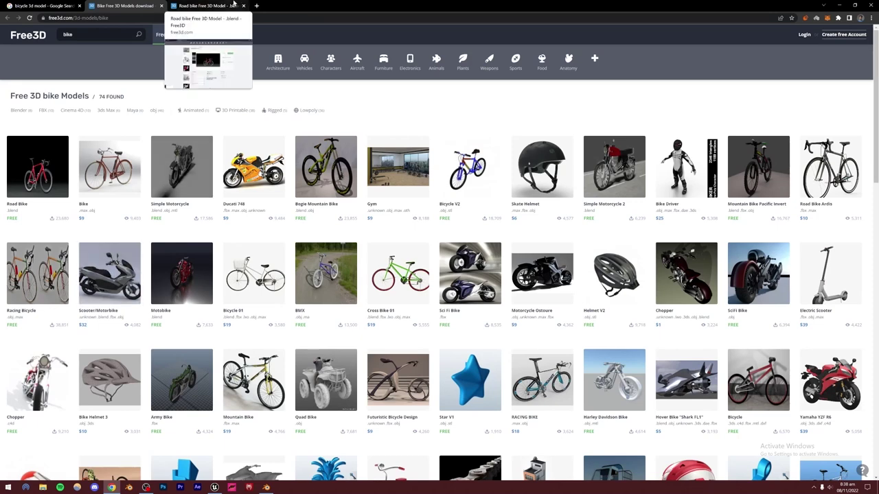
left_click(233, 4)
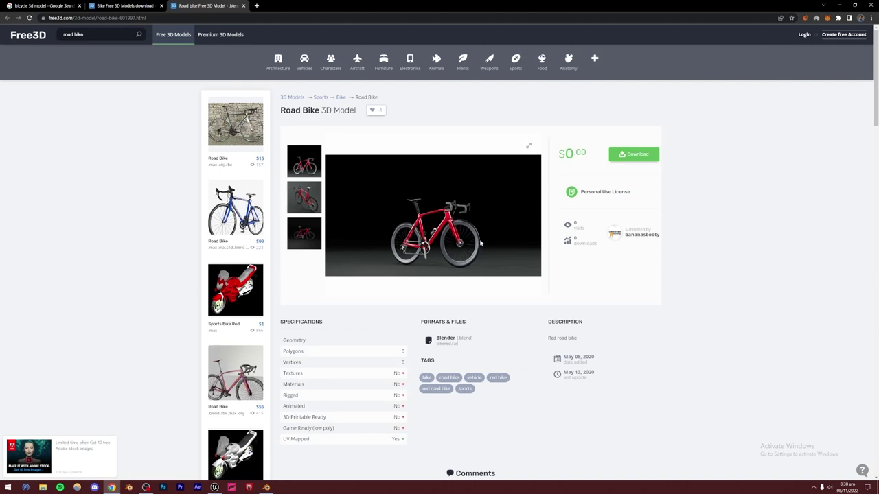
Download 41-bikered.rar for the Road Bike and open bikered.blend from the archive in Blender.
left_click(633, 154)
left_click(442, 111)
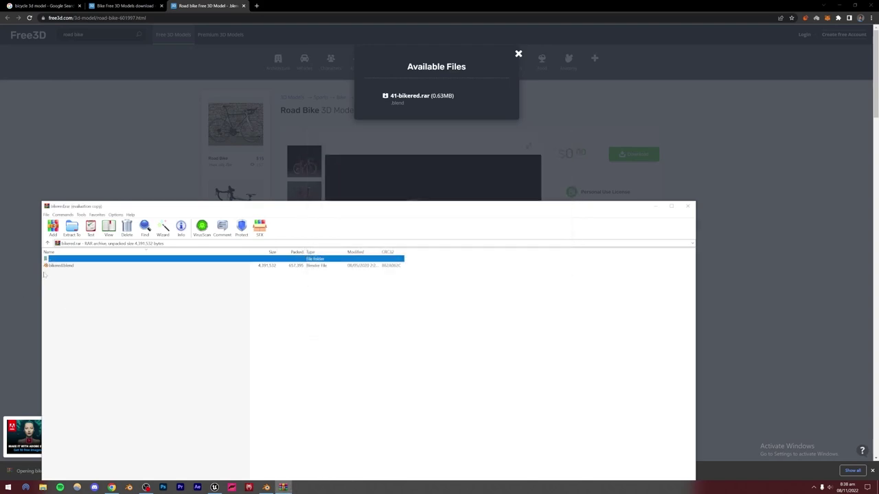
double_click(56, 265)
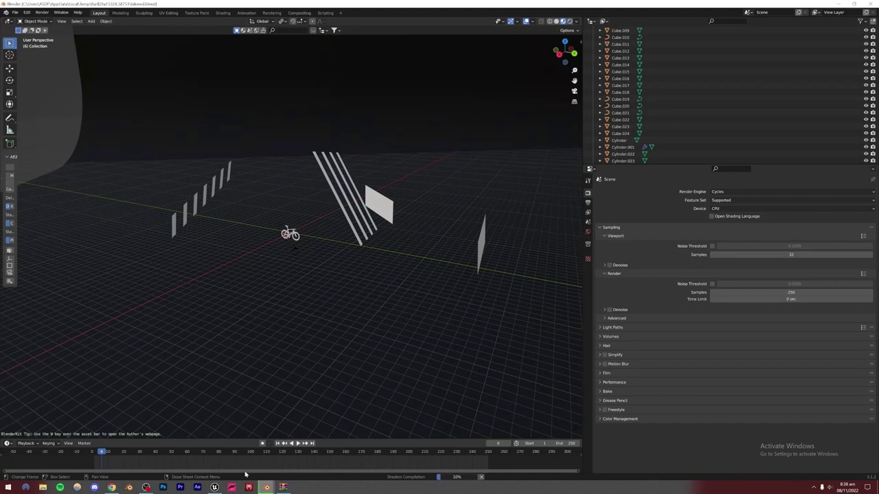
mouse_move(266, 486)
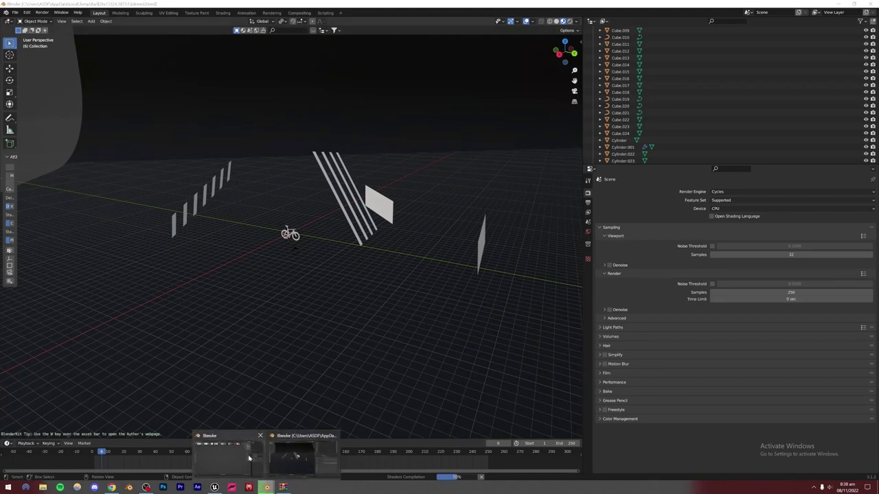
left_click(249, 458)
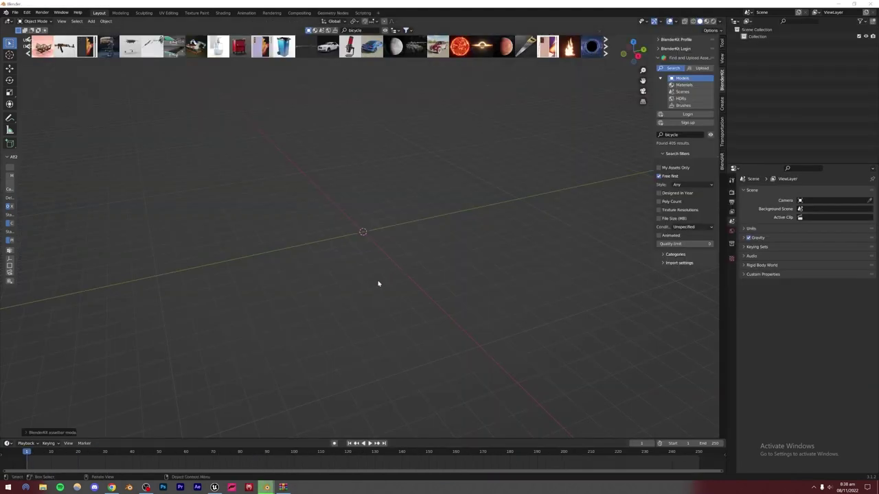
left_click(27, 13)
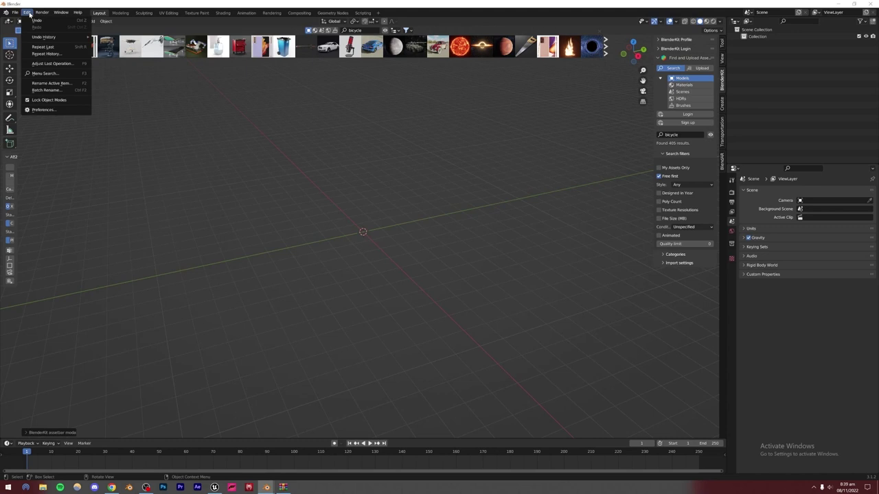
mouse_move(19, 14)
mouse_move(44, 104)
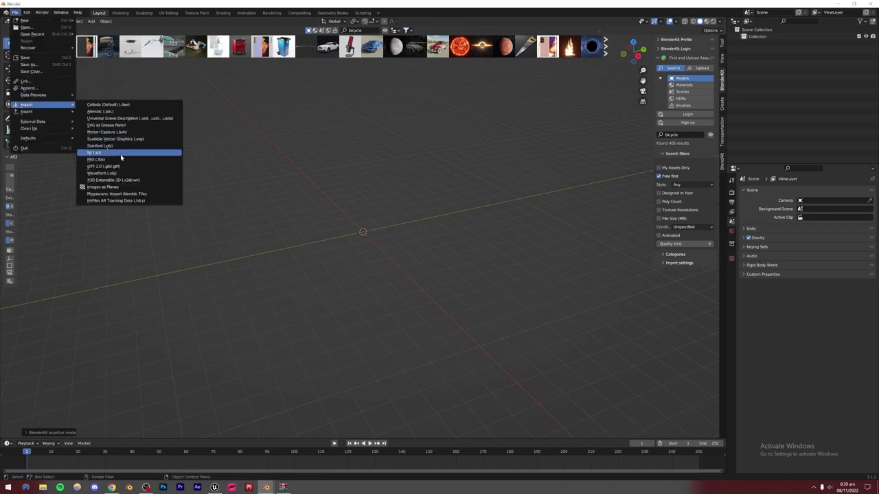
key("Escape")
left_click(17, 13)
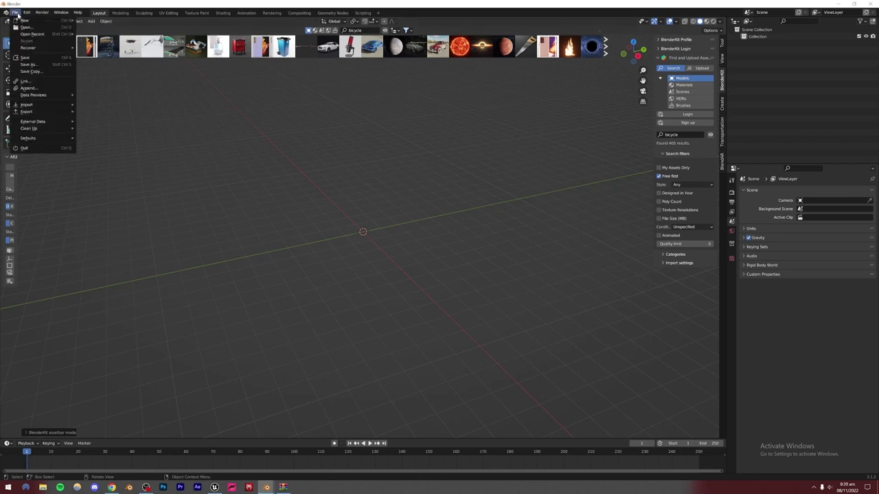
mouse_move(41, 105)
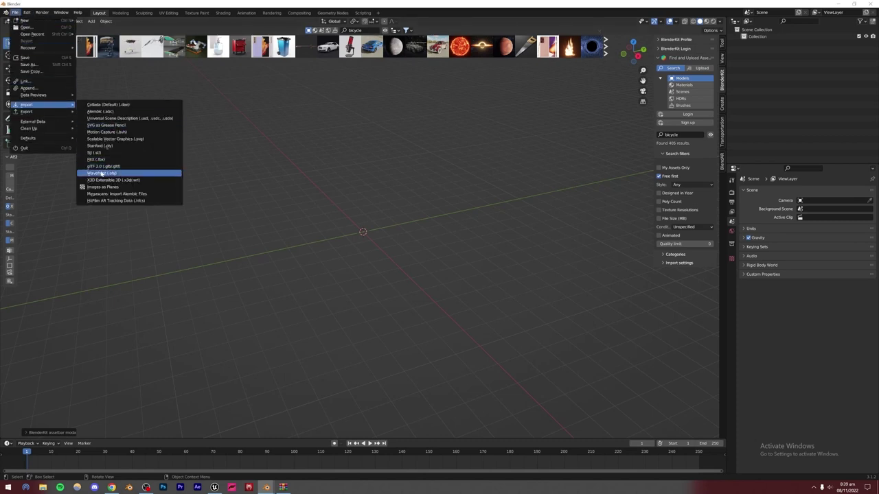
left_click(112, 174)
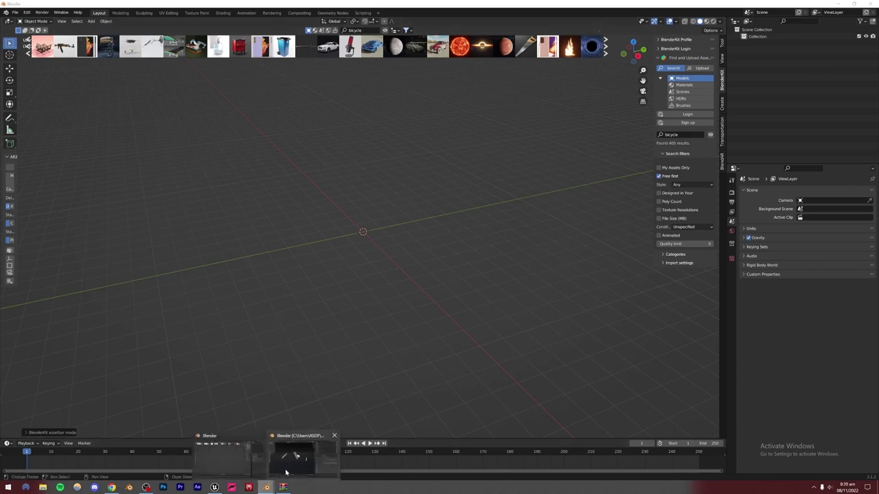
Switch to the bikered.blend window and examine the red bicycle, the light panels around it and the object list.
left_click(287, 473)
scroll(268, 266, "up", 8)
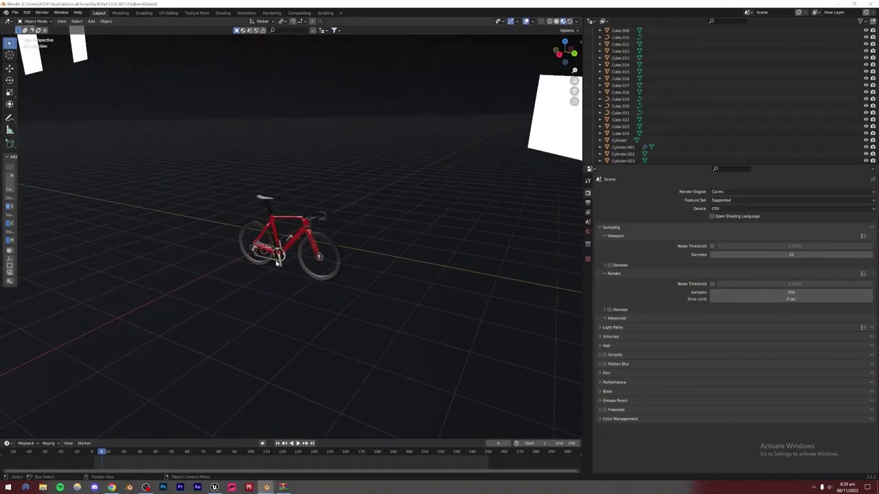
middle_click_drag(398, 218, 471, 190)
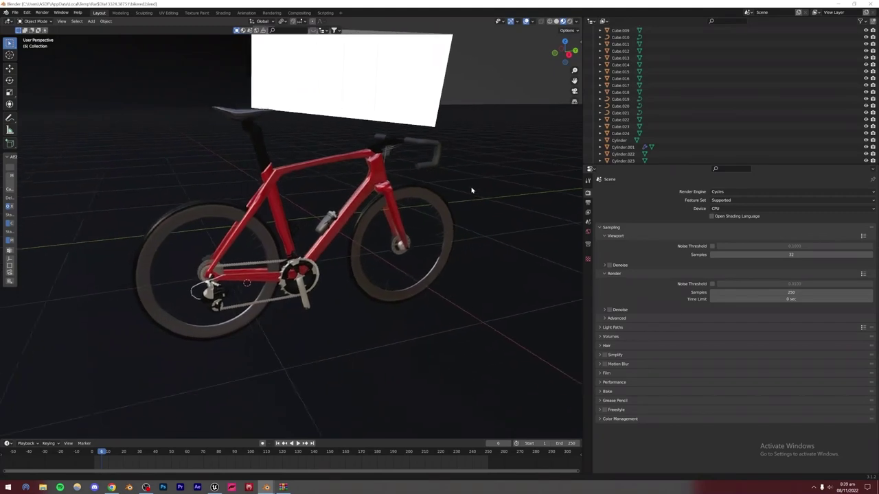
scroll(380, 230, "up", 4)
middle_click_drag(380, 228, 286, 269)
scroll(337, 263, "down", 4)
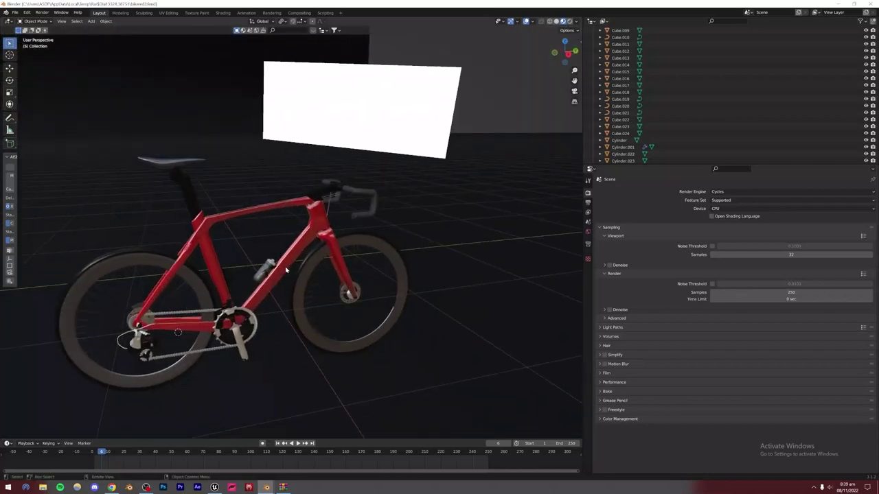
scroll(285, 270, "down", 16)
scroll(286, 265, "up", 6)
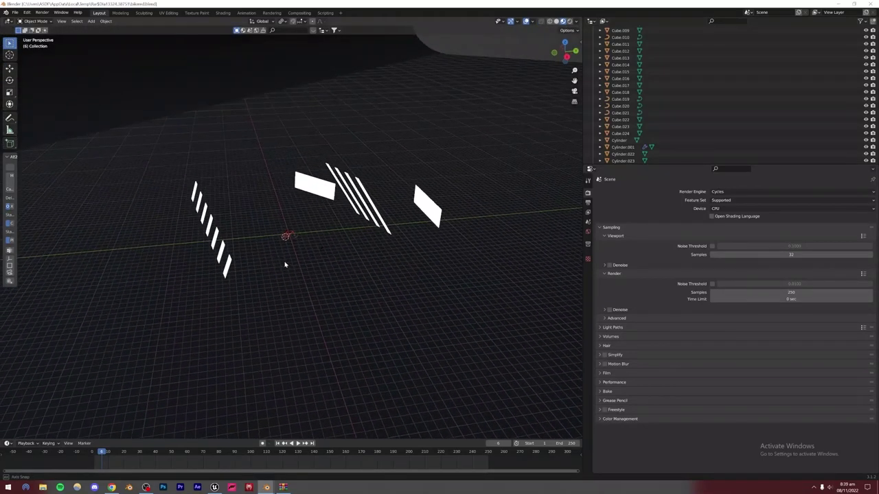
scroll(670, 113, "down", 10)
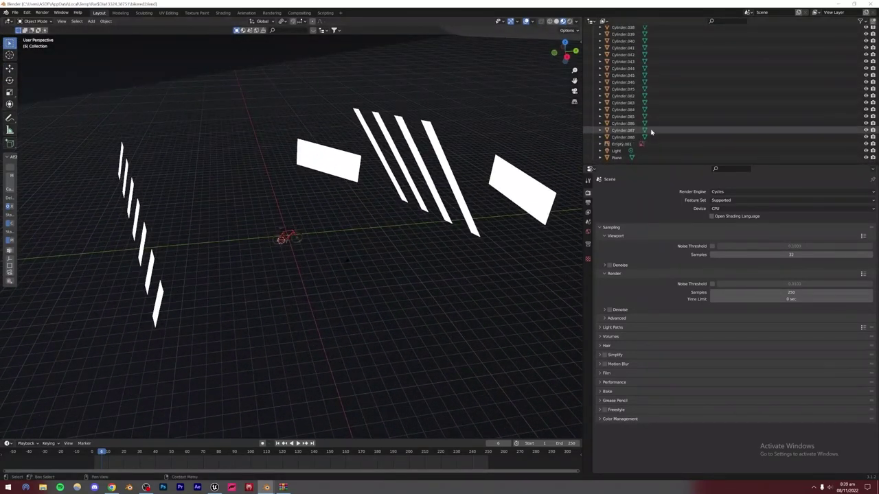
scroll(649, 131, "up", 10)
Delete the backdrop plane, the Circle.007 object and the rectangular light panel nearest the bicycle.
left_click(394, 272)
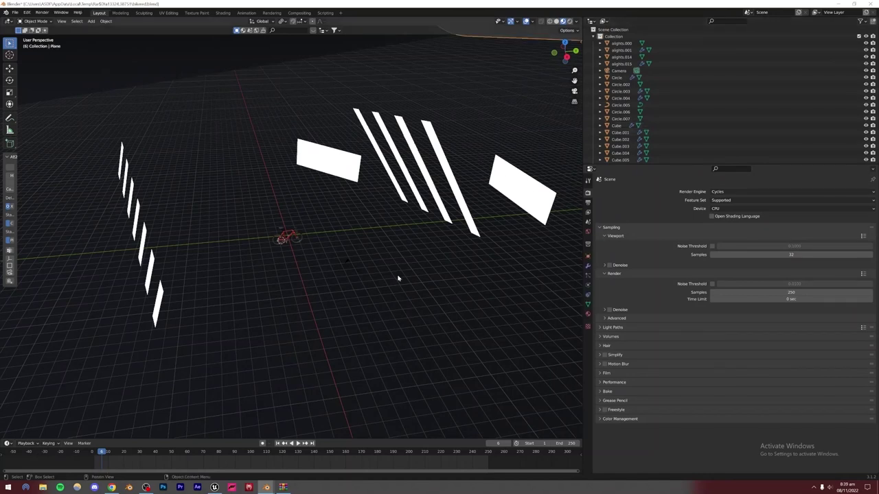
key("Delete")
left_click(311, 254)
key("Delete")
left_click(329, 160)
key("Delete")
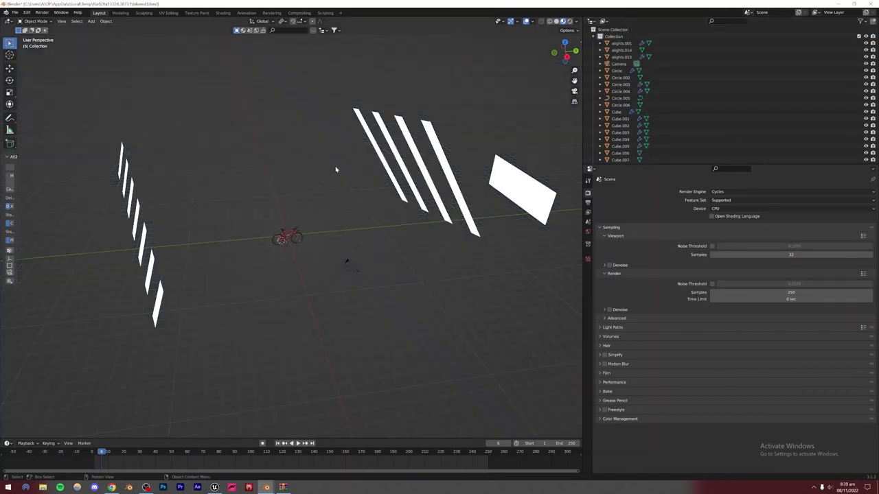
Delete the four diagonal light strips, the other rectangular light panel and the row of small light panels.
left_click(374, 150)
key("Delete")
left_click(534, 185)
key("Delete")
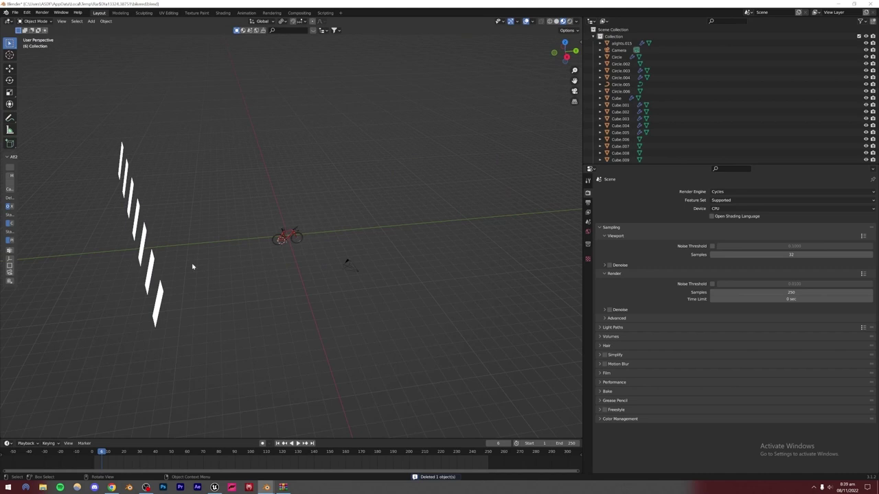
left_click(162, 300)
key("Delete")
Delete the camera beside the bicycle.
scroll(405, 299, "up", 3)
left_click(397, 290)
key("Delete")
Select every object in the Collection and raise the bicycle about 1.07 m along Z so its tyres rest on the ground line.
scroll(330, 285, "up", 6)
middle_click_drag(295, 284, 266, 251)
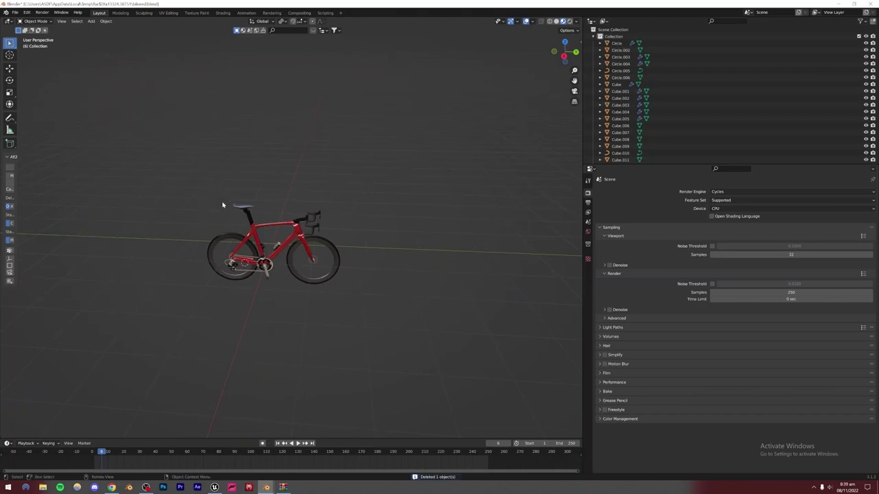
left_click(600, 35)
right_click(611, 36)
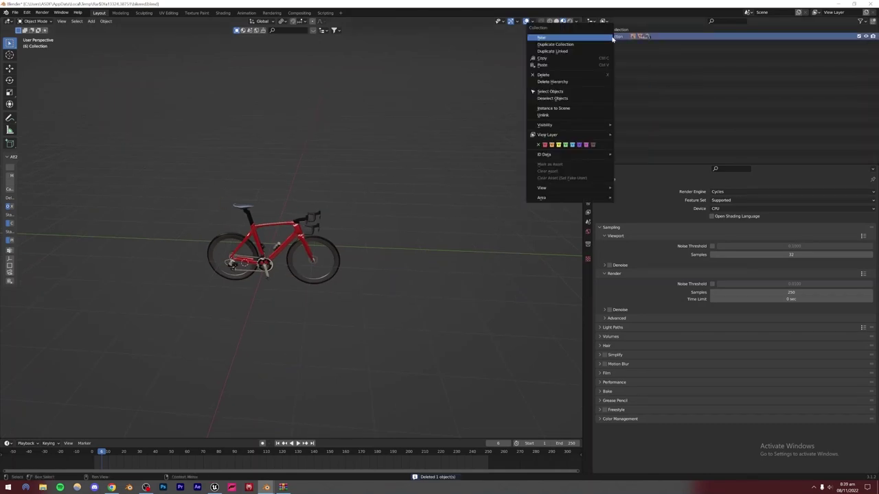
left_click(556, 94)
key("KP_1")
key("KP_3")
scroll(295, 259, "up", 5)
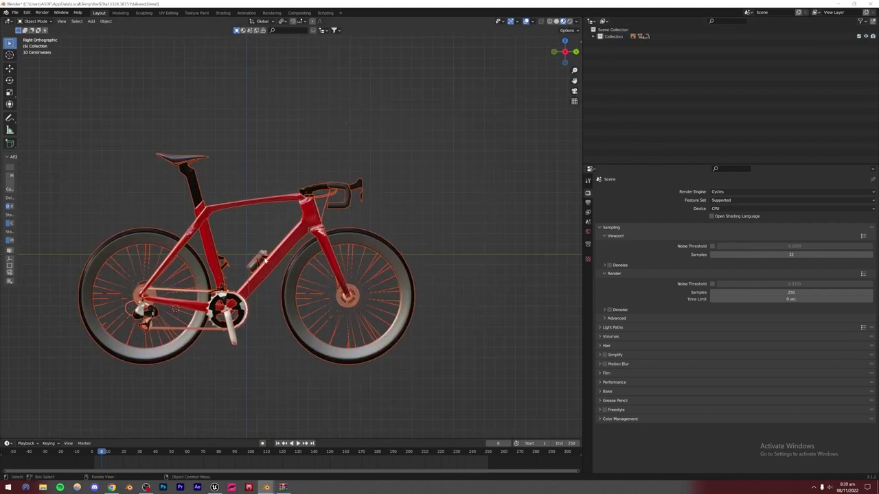
middle_click_drag(266, 259, 323, 271, "shift")
key("g")
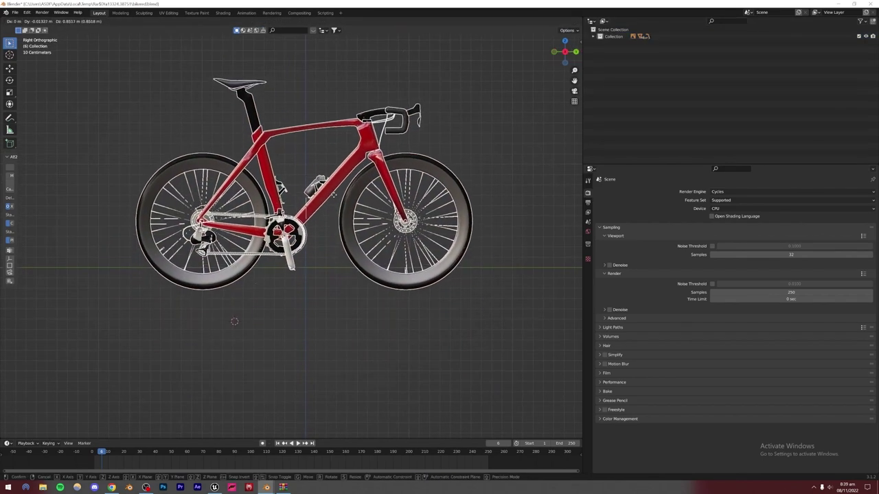
key("z")
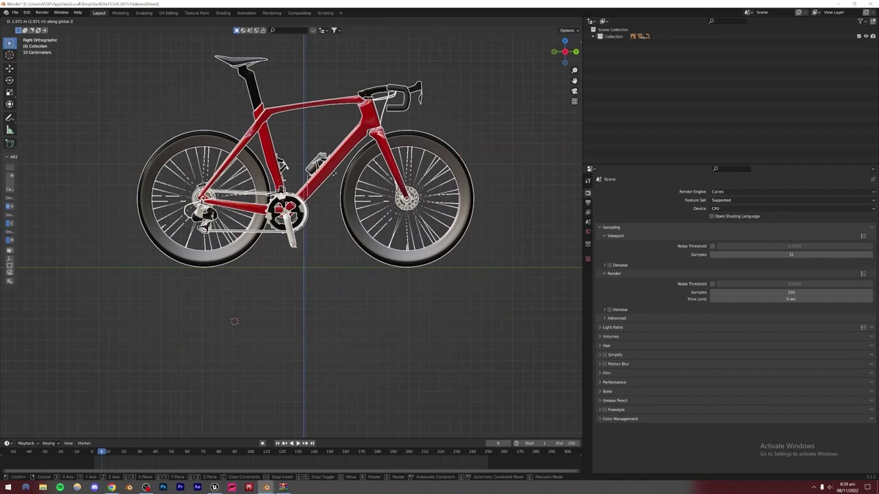
left_click(335, 177)
scroll(377, 234, "up", 9)
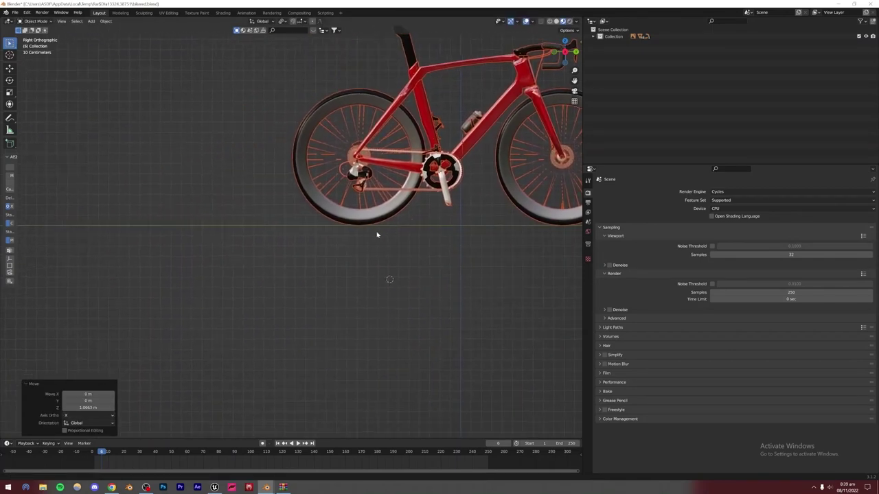
scroll(194, 259, "down", 8)
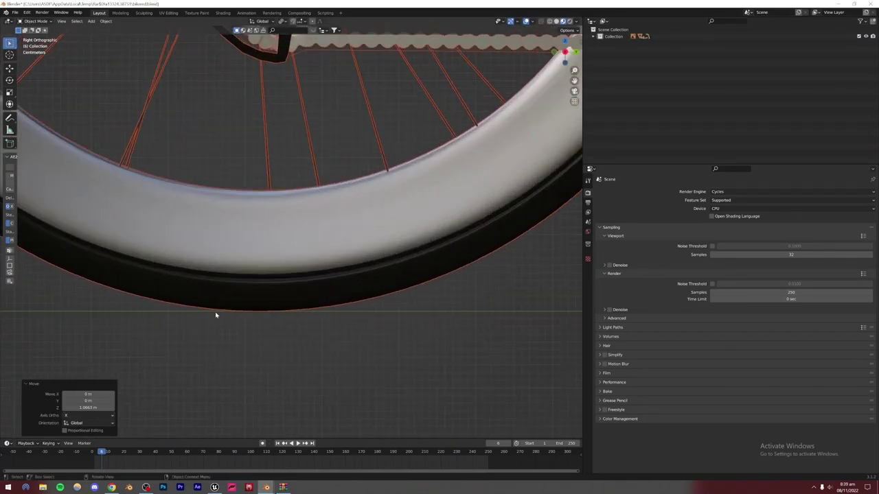
middle_click_drag(329, 256, 276, 322)
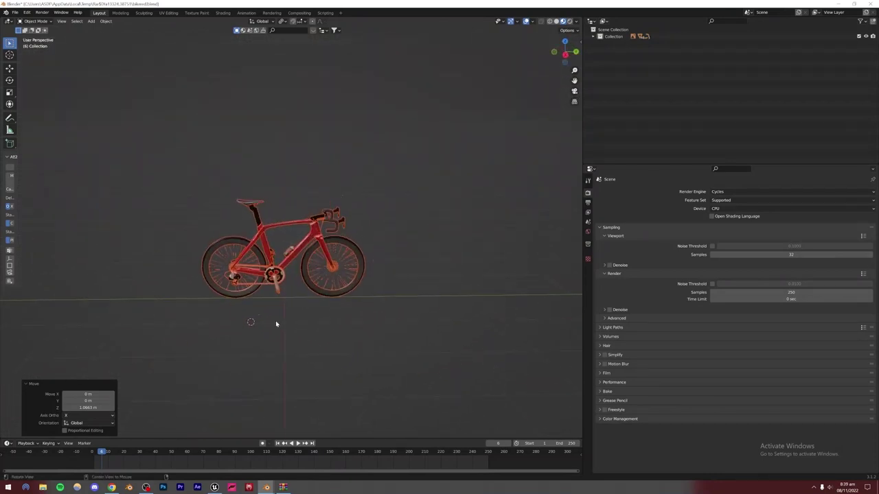
left_click(365, 276)
Export the bicycle in FBX format as road bike.fbx into the models folder of the Unreal Engine 5 Work assets.
middle_click_drag(365, 275, 373, 258)
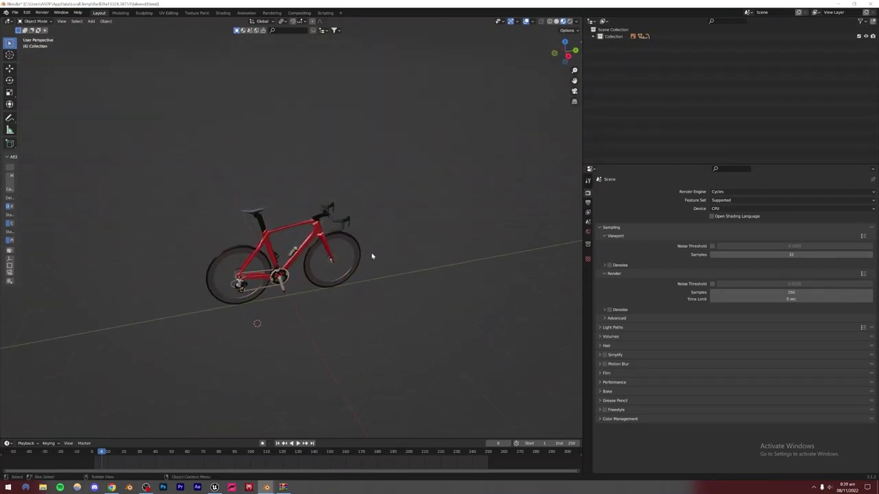
middle_click_drag(335, 290, 263, 296)
scroll(263, 297, "down", 3)
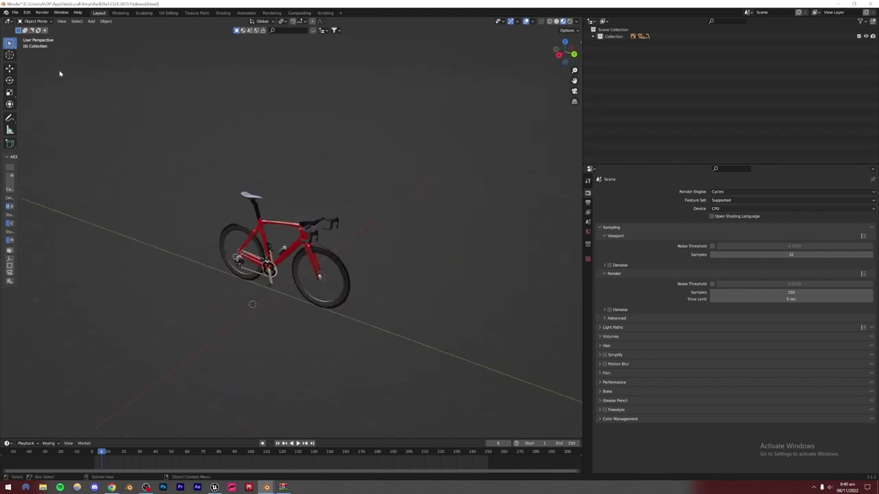
left_click(14, 12)
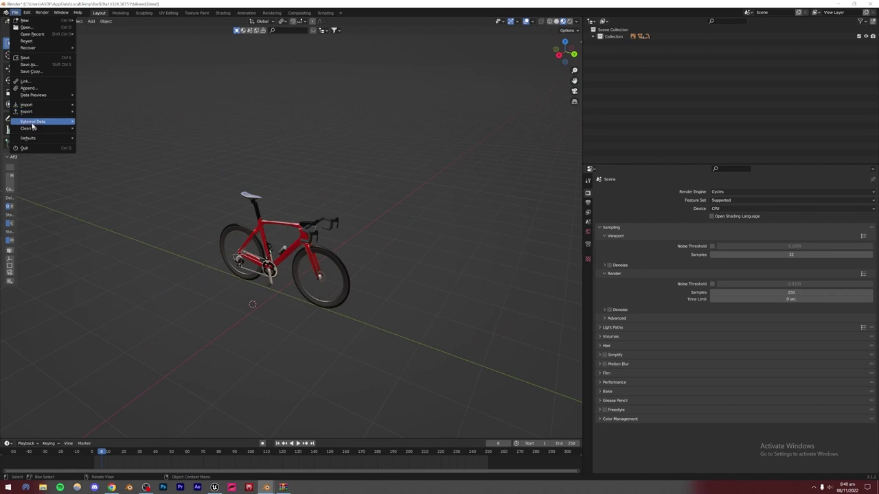
mouse_move(31, 114)
left_click(100, 176)
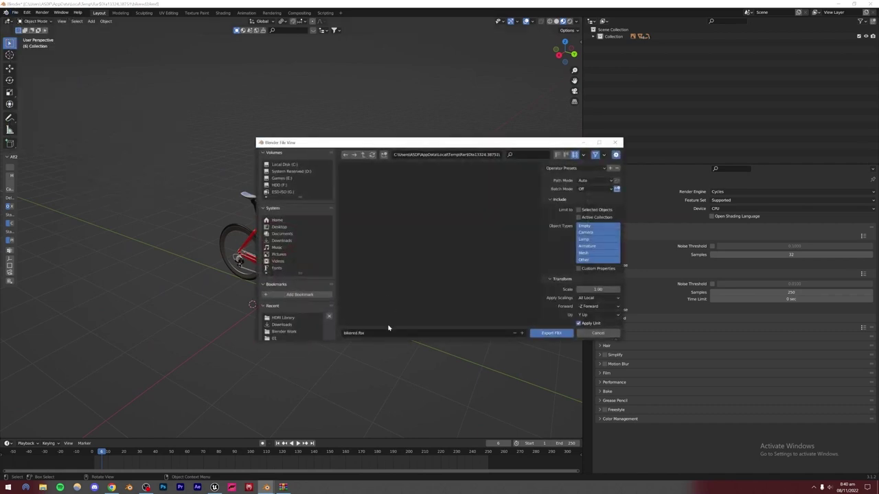
scroll(287, 331, "down", 2)
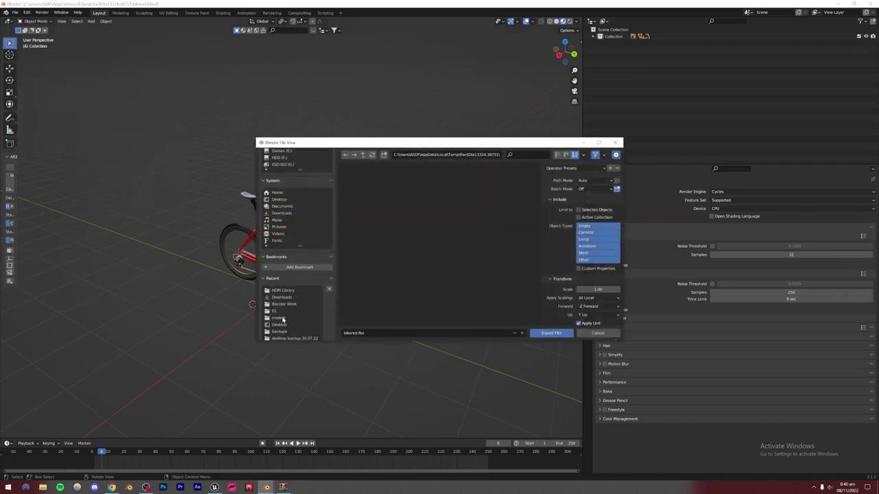
left_click(369, 332)
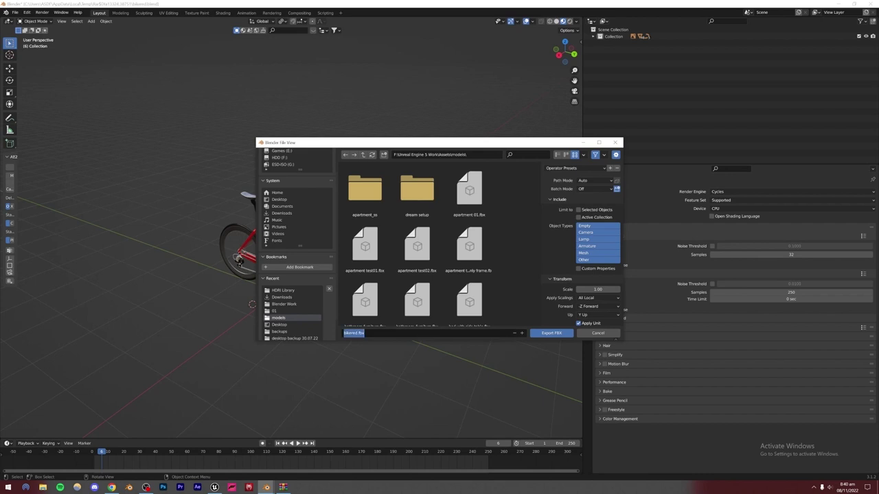
type("b")
key("Return")
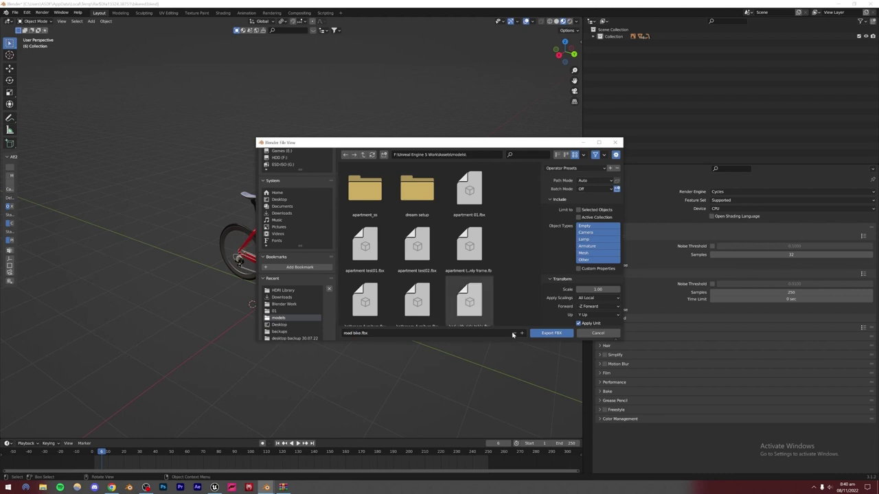
left_click(551, 333)
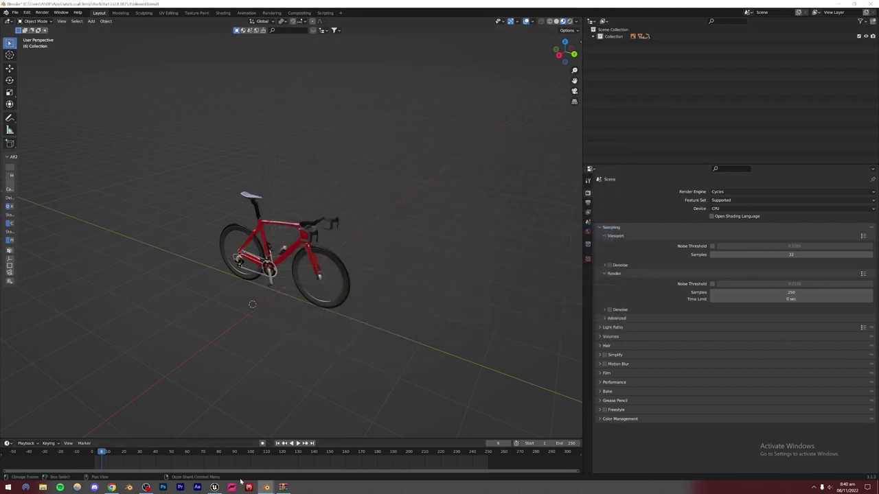
Switch to Unreal Engine and create a folder named bicycle inside the Content folder.
left_click(214, 487)
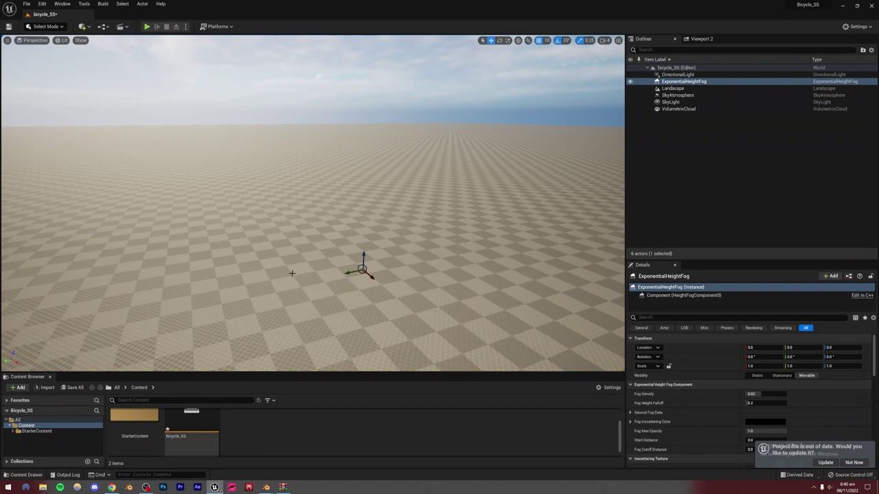
left_click_drag(198, 369, 198, 323)
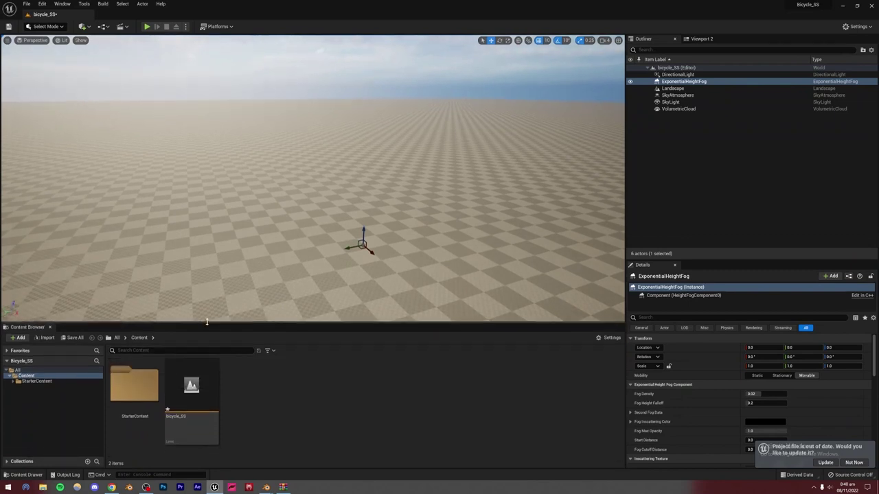
left_click(27, 376)
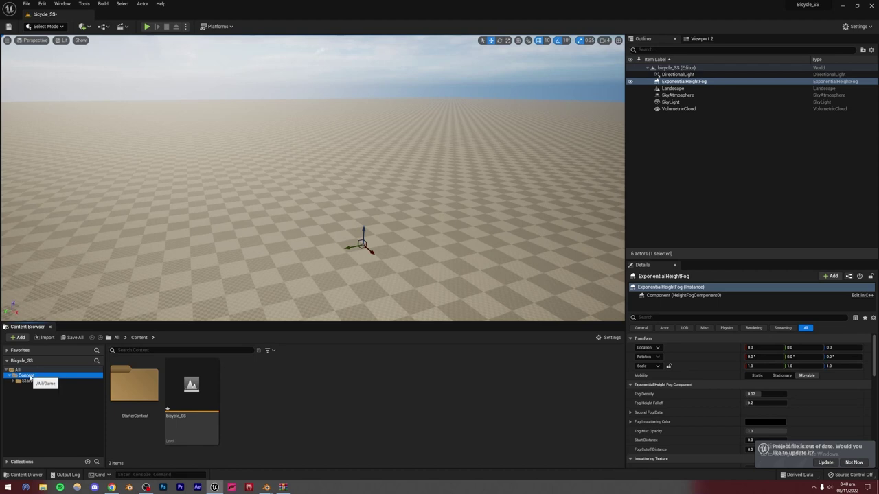
right_click(30, 378)
left_click(62, 222)
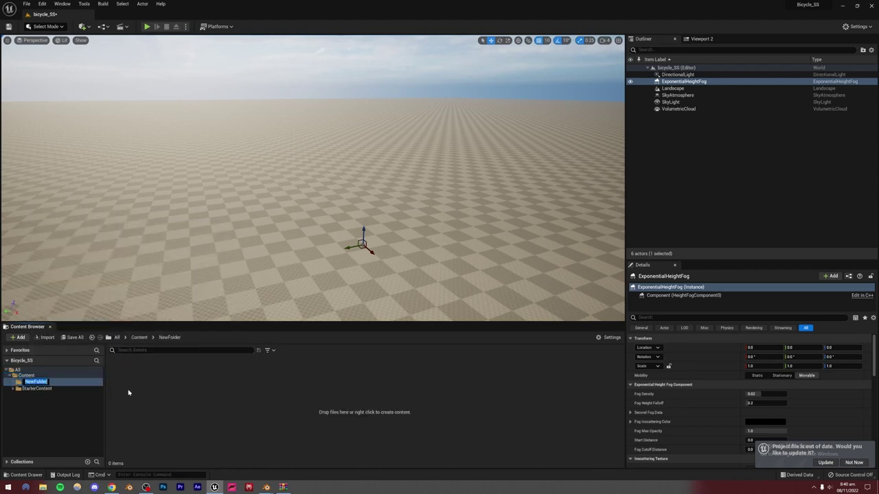
type("bicycle")
key("Return")
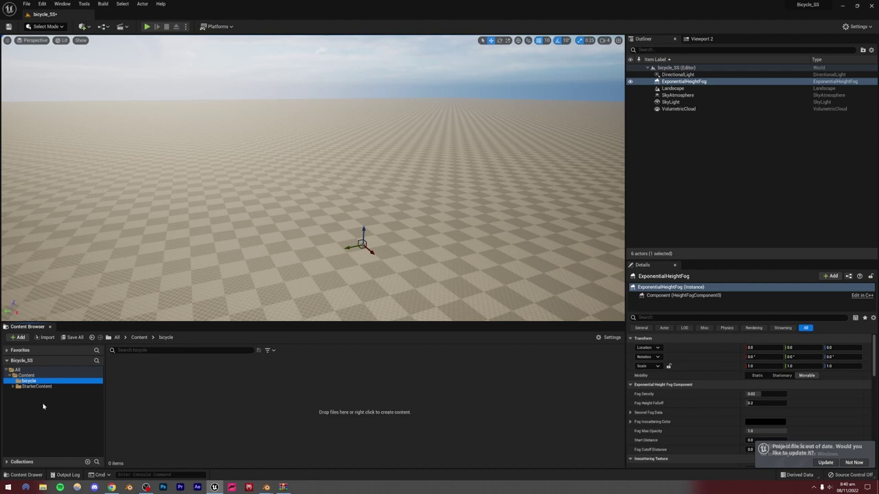
Import road bike.fbx from the models folder into the bicycle folder using Import All, then close the message log.
left_click(42, 488)
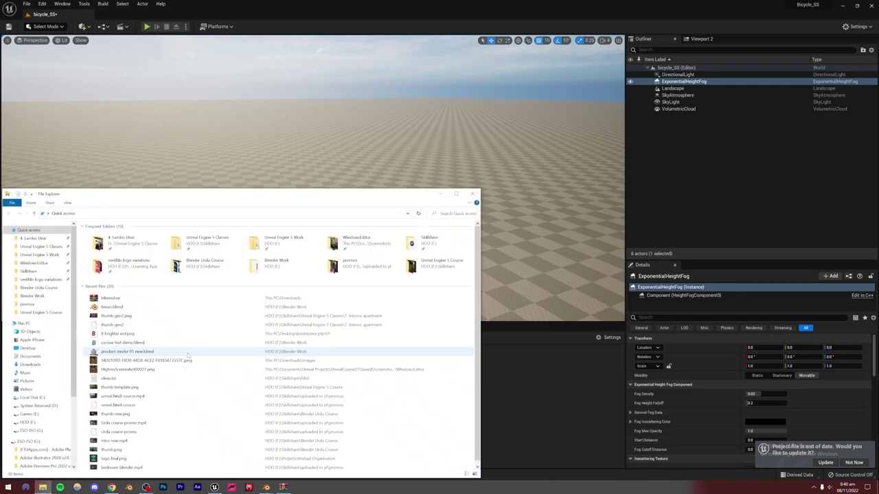
left_click_drag(109, 197, 476, 173)
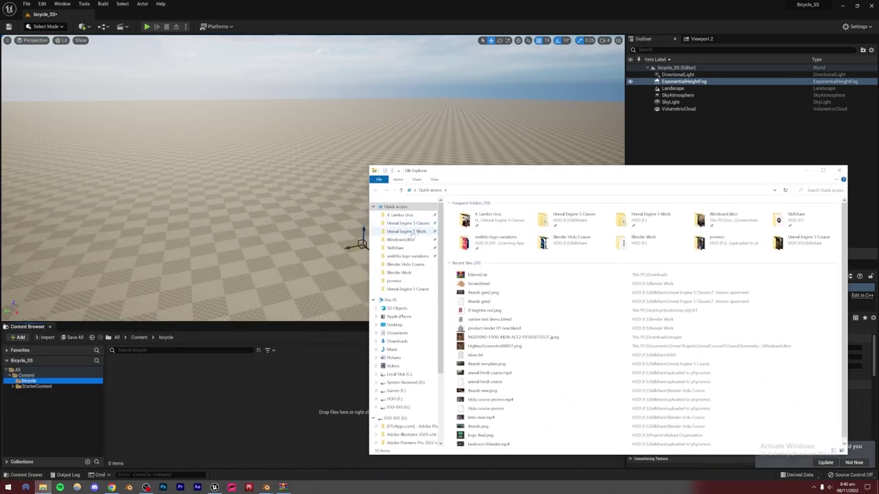
left_click(406, 231)
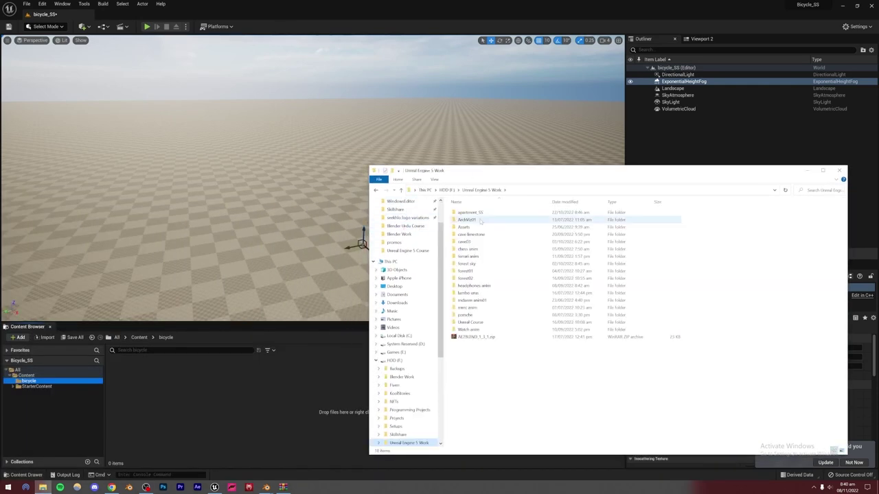
double_click(467, 224)
double_click(464, 212)
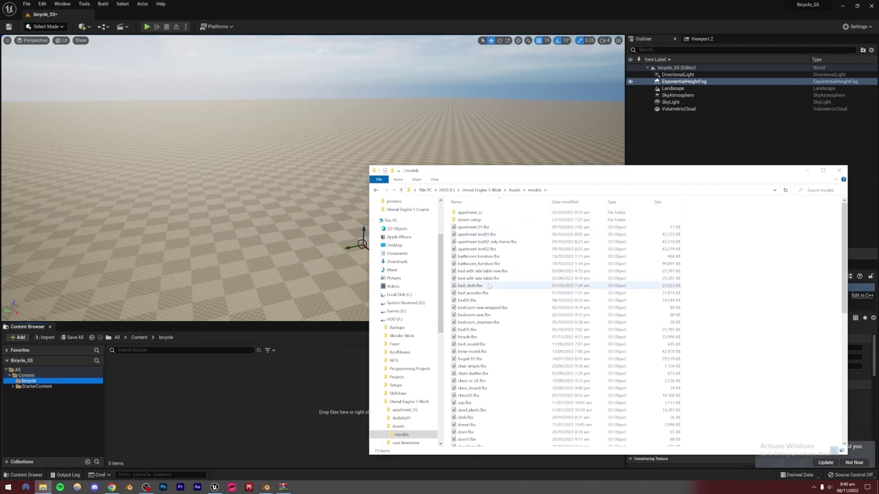
scroll(526, 298, "down", 8)
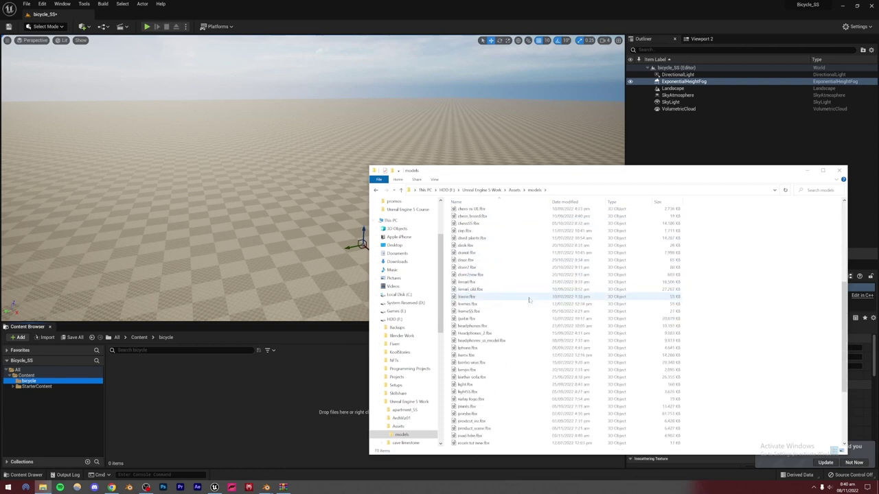
left_click(471, 436)
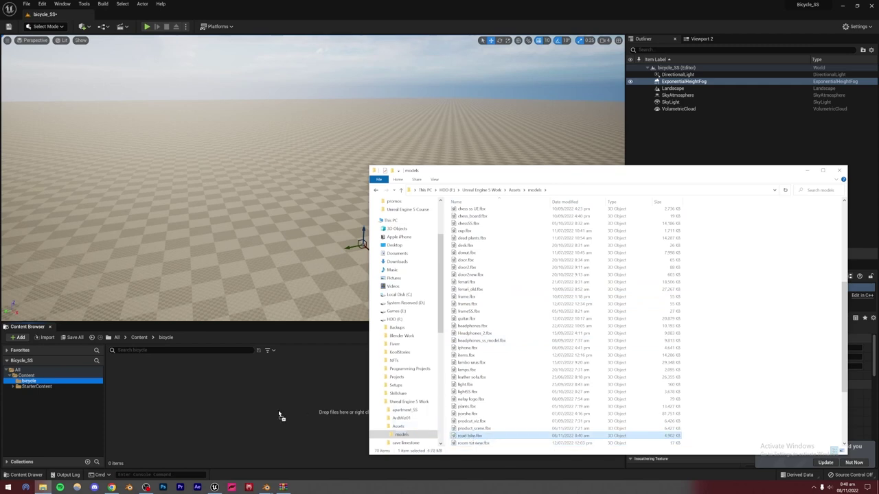
left_click_drag(280, 415, 280, 415)
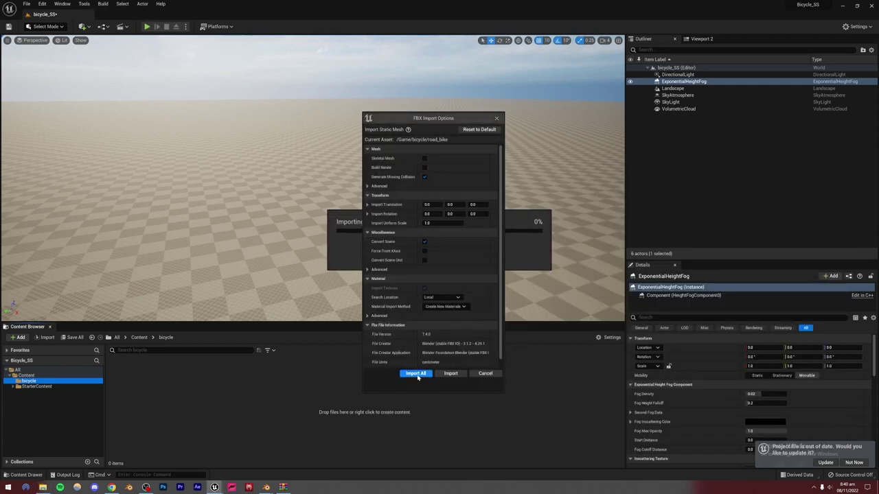
left_click(416, 376)
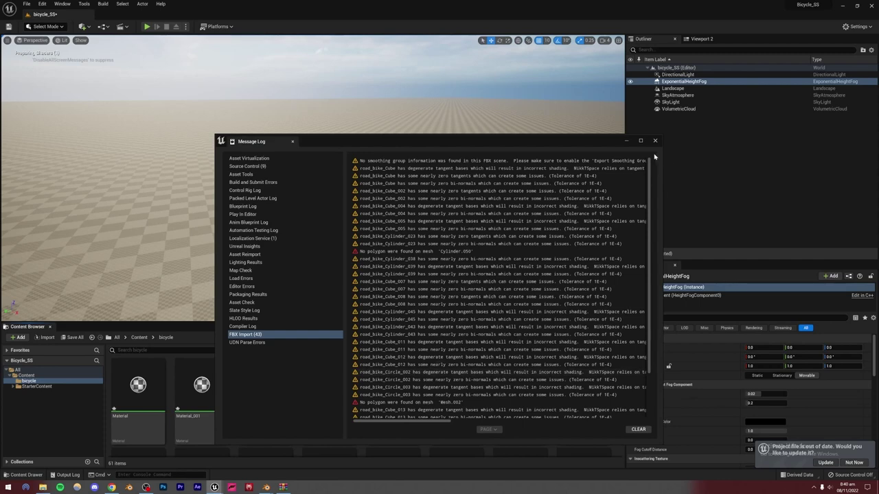
left_click(654, 140)
Select all the road_bike static meshes in the bicycle folder, leaving out the materials, and place them together in the level.
scroll(305, 417, "down", 10)
scroll(313, 424, "up", 10)
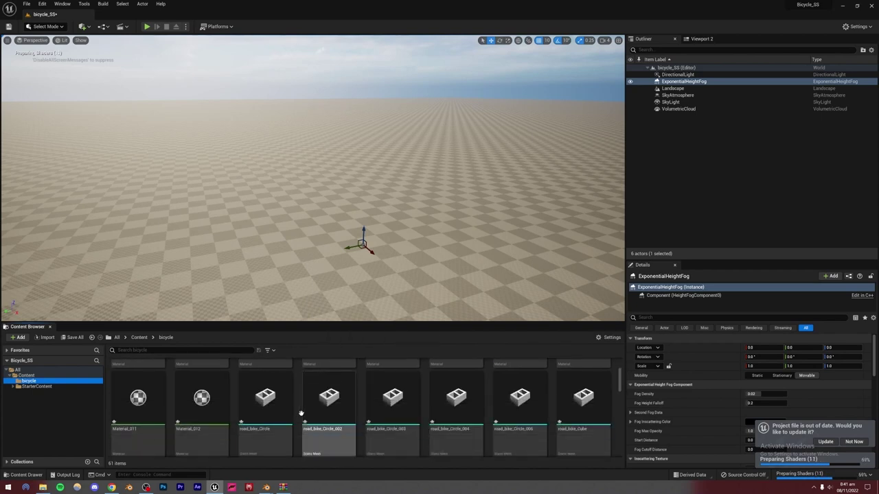
left_click(271, 412)
scroll(152, 405, "up", 3)
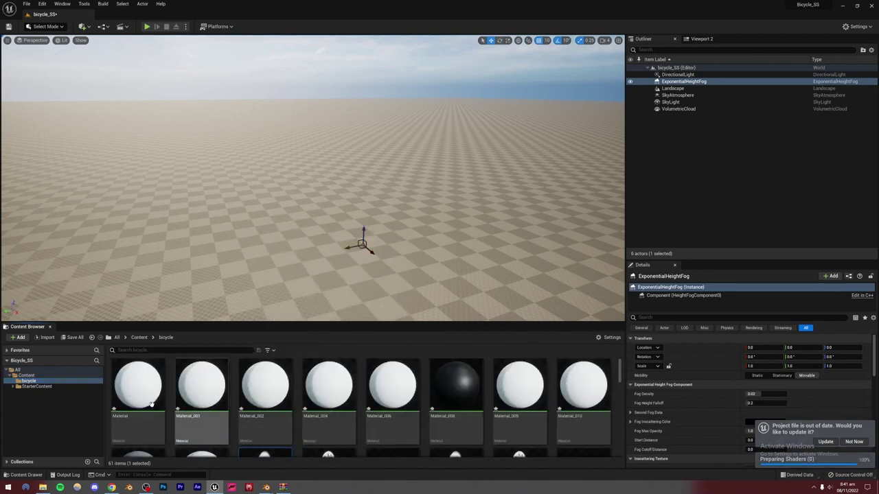
scroll(206, 405, "down", 1)
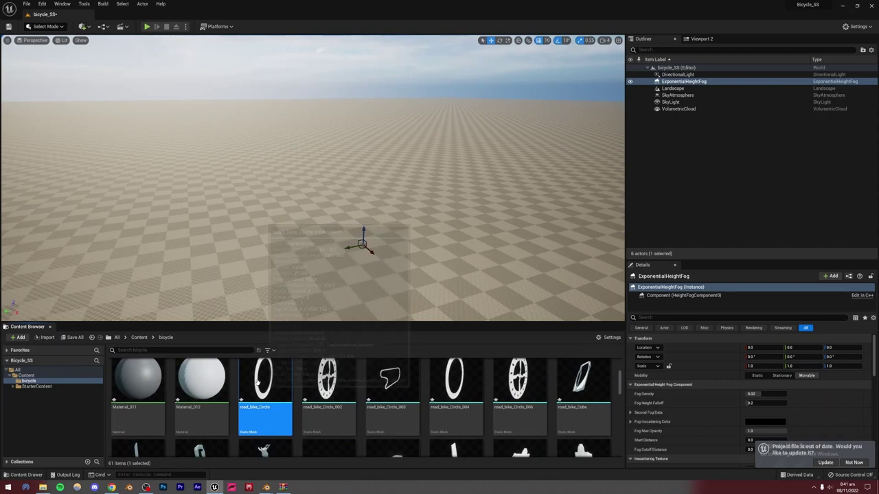
scroll(268, 383, "down", 2)
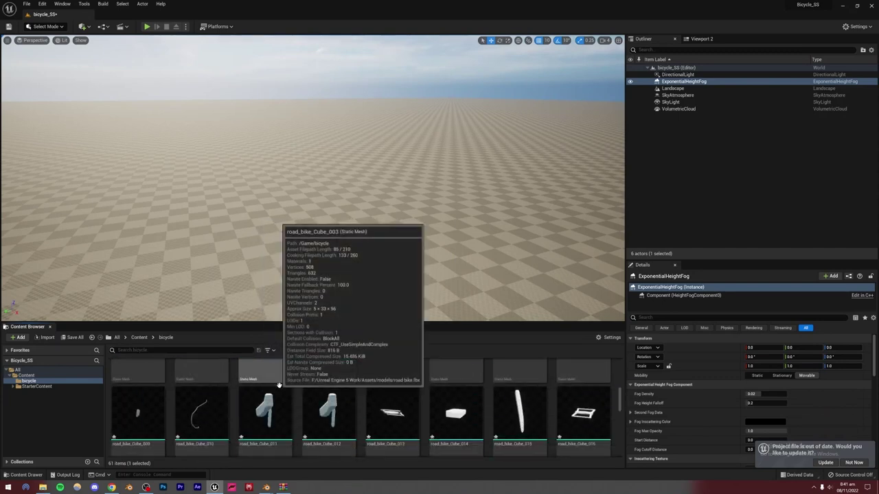
scroll(279, 384, "down", 5)
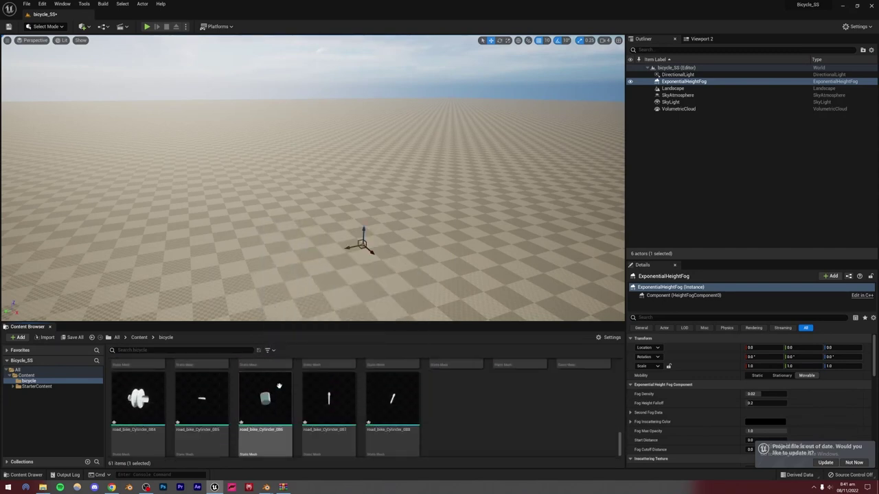
key("ctrl+a")
scroll(400, 403, "up", 8)
scroll(400, 403, "down", 1)
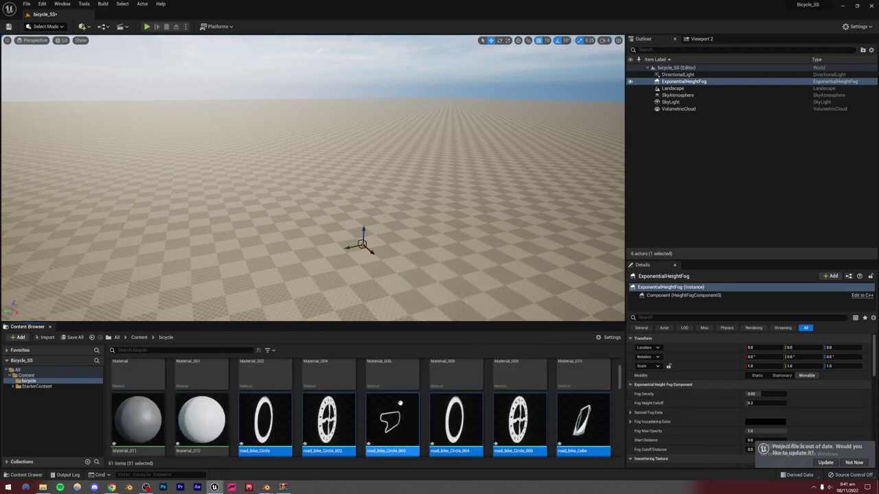
left_click_drag(338, 422, 348, 247)
Examine the placed bicycle in the level from the side and up close.
right_click_drag(349, 244, 425, 307)
key("w")
key("s")
key("d")
key("w")
key("d")
key("a")
key("w")
key("w")
key("s")
key("w")
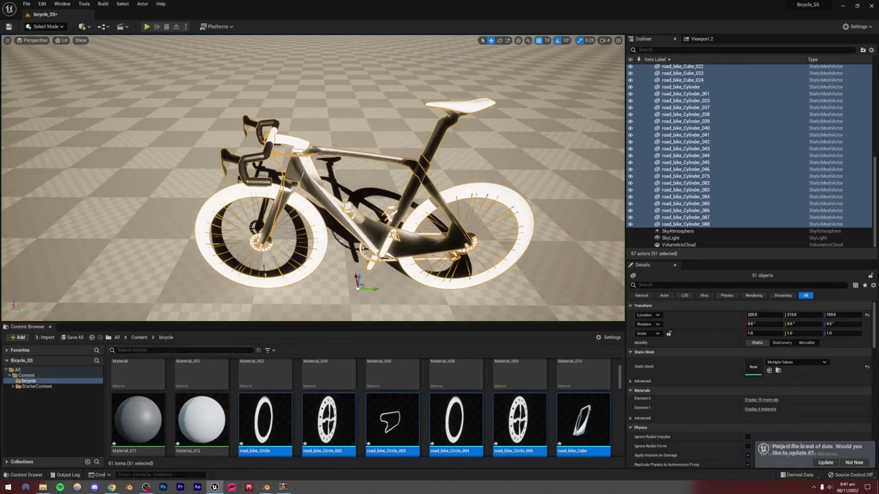
Switch to Blender, set the viewport to solid shading and turn on the Face Orientation overlay.
mouse_move(267, 486)
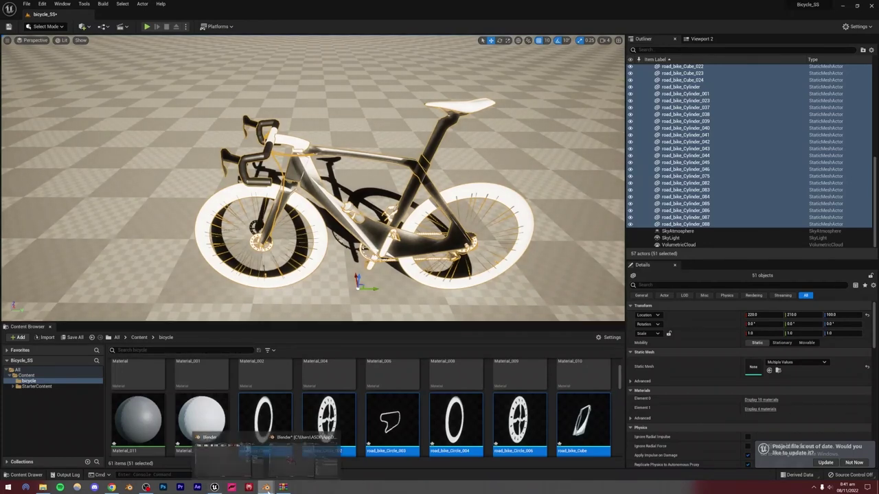
left_click(280, 465)
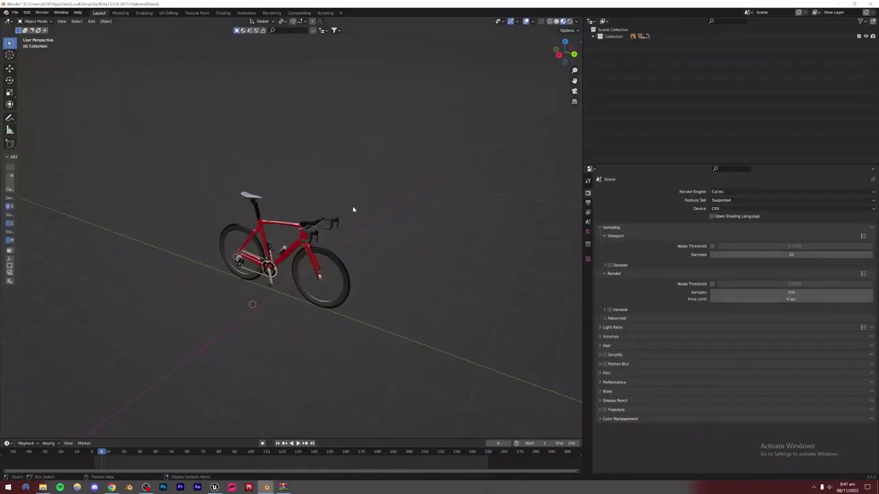
left_click(555, 21)
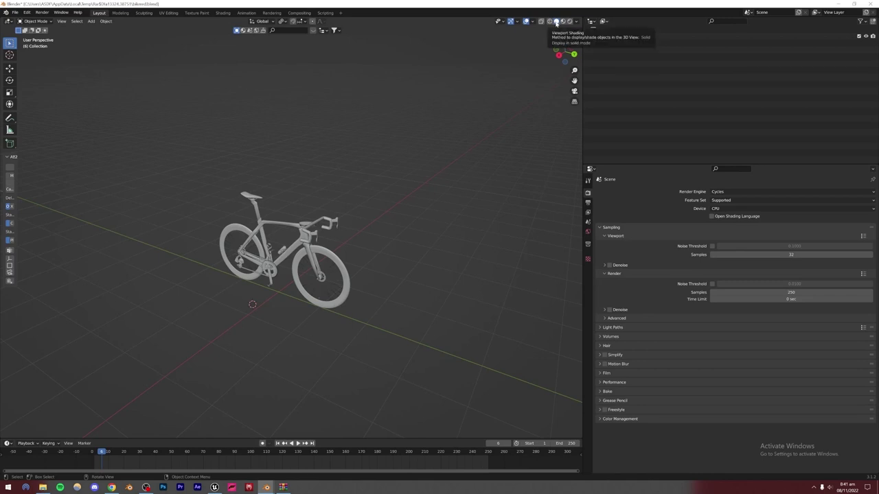
left_click(534, 22)
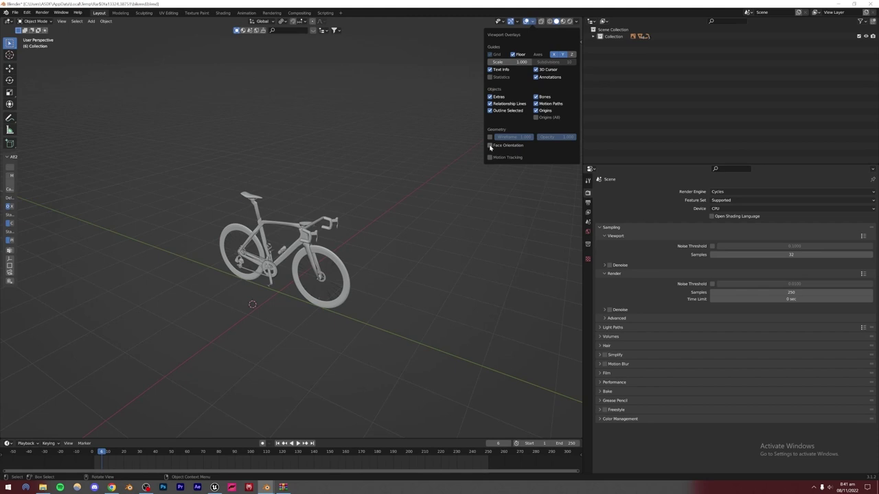
Examine the face orientation colours of the wheels, derailleur and frame, and compare them with the bicycle in Unreal Engine.
mouse_move(337, 229)
middle_mouse_down()
mouse_move(391, 251)
mouse_move(392, 265)
mouse_move(354, 282)
mouse_move(238, 290)
mouse_move(305, 268)
mouse_move(340, 231)
middle_mouse_up()
scroll(392, 265, "up", 4)
scroll(295, 282, "down", 2)
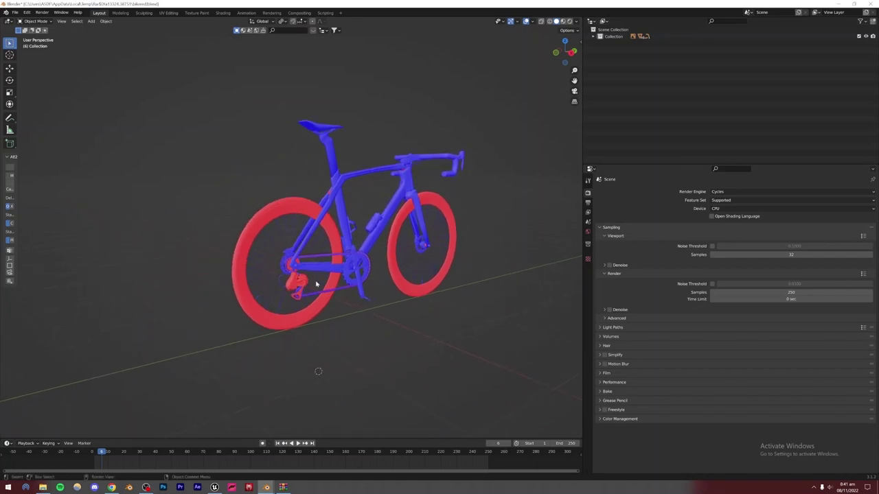
scroll(347, 261, "up", 4)
scroll(346, 274, "up", 4)
middle_click_drag(348, 274, 323, 274)
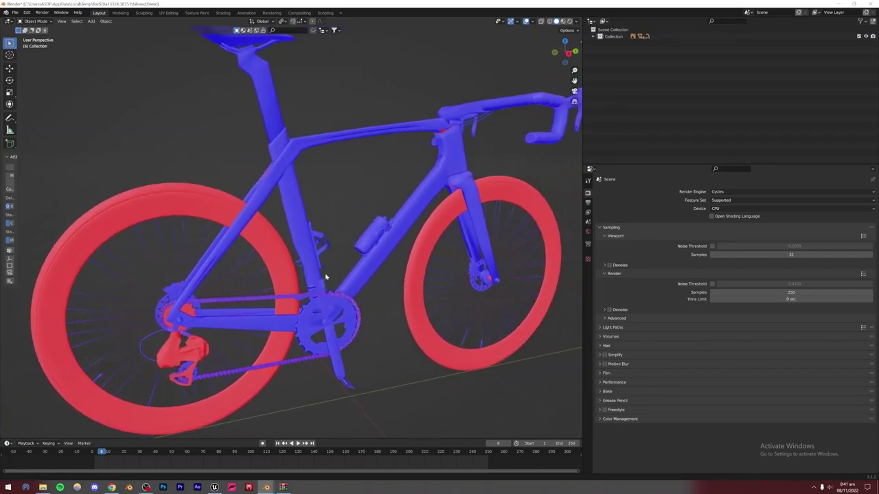
left_click(314, 264)
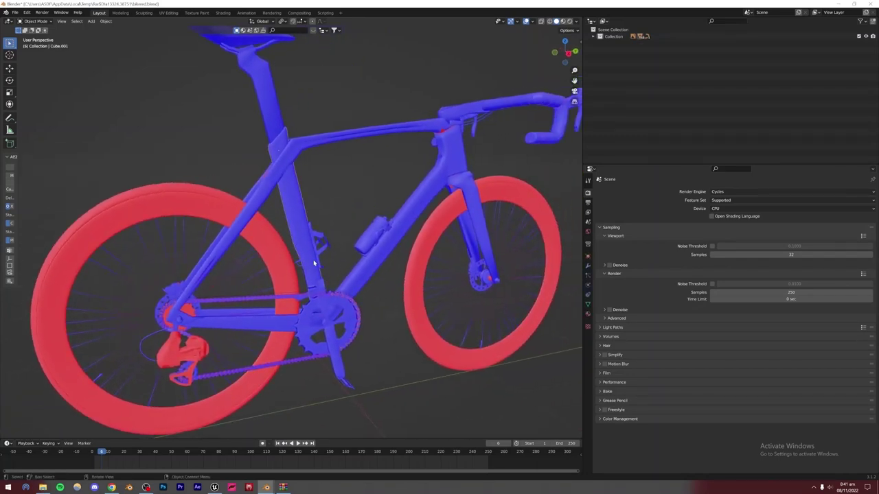
left_click(214, 488)
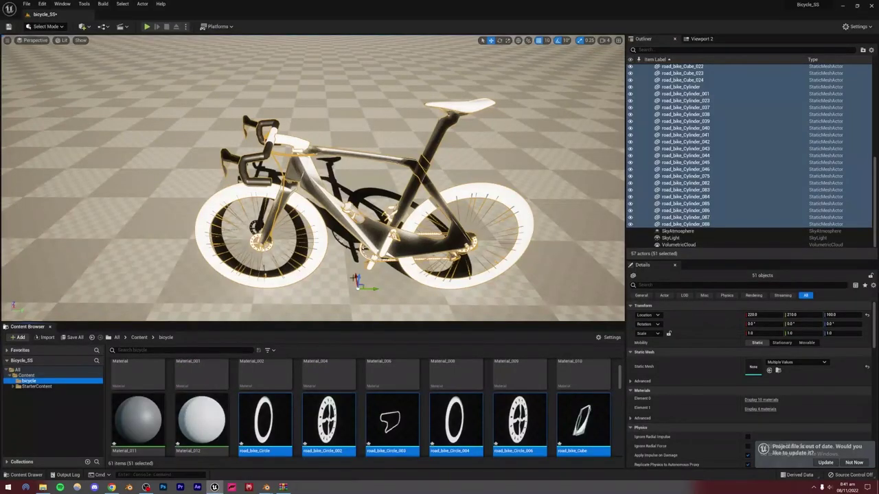
right_click_drag(312, 178, 347, 229)
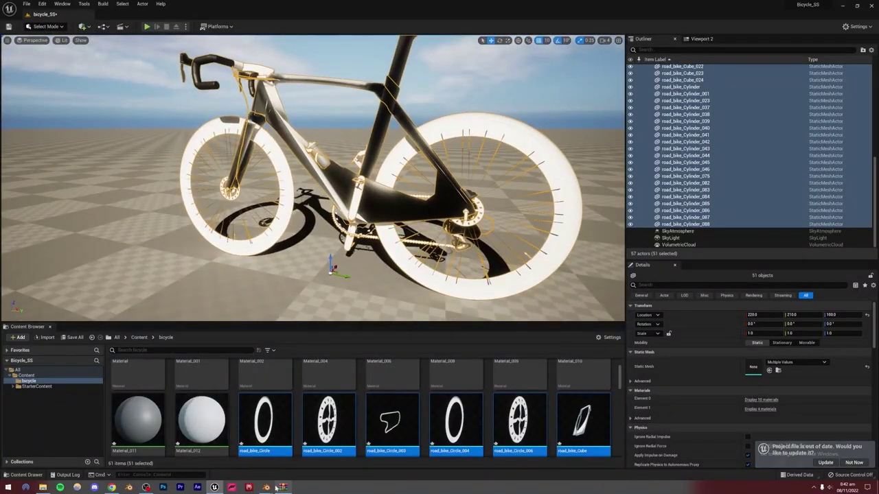
Return to Blender and recalculate the normals to the outside for all faces of every bicycle part in Edit Mode.
left_click(302, 456)
scroll(337, 273, "down", 3)
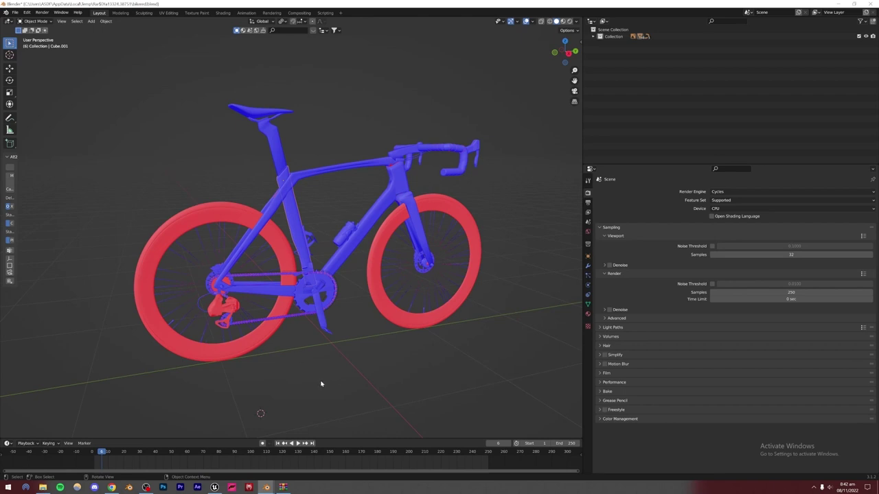
left_click(372, 271)
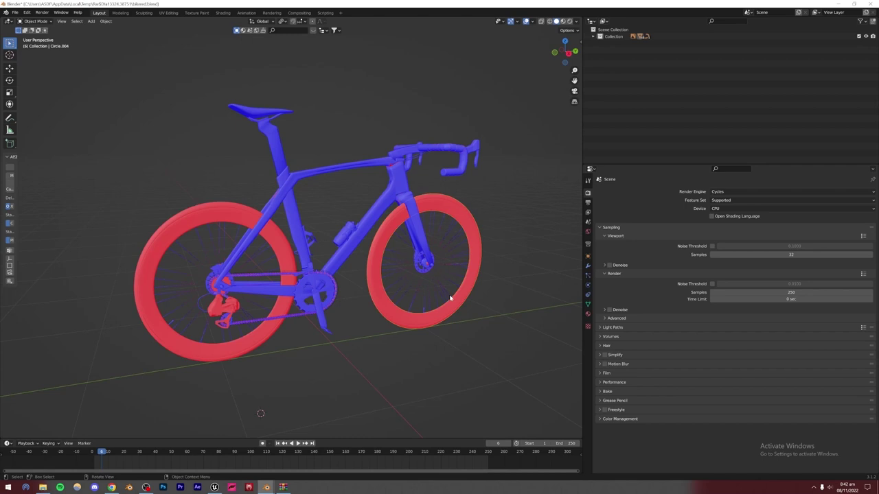
key("a")
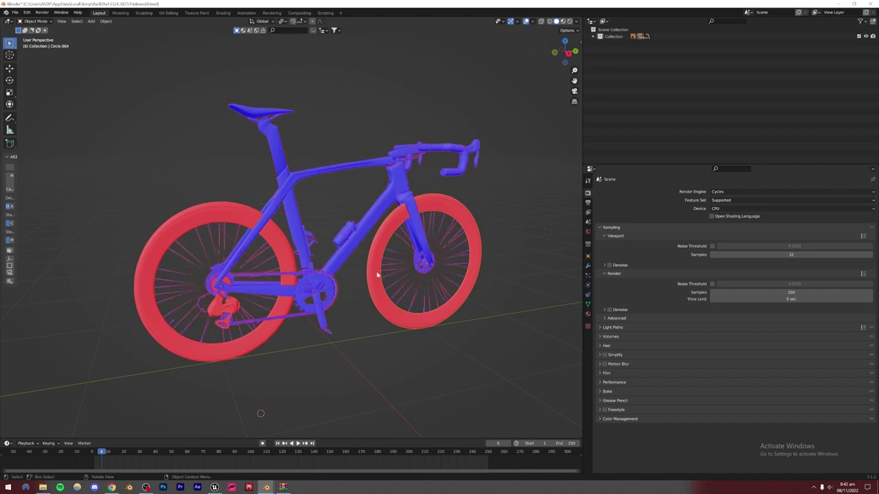
key("Tab")
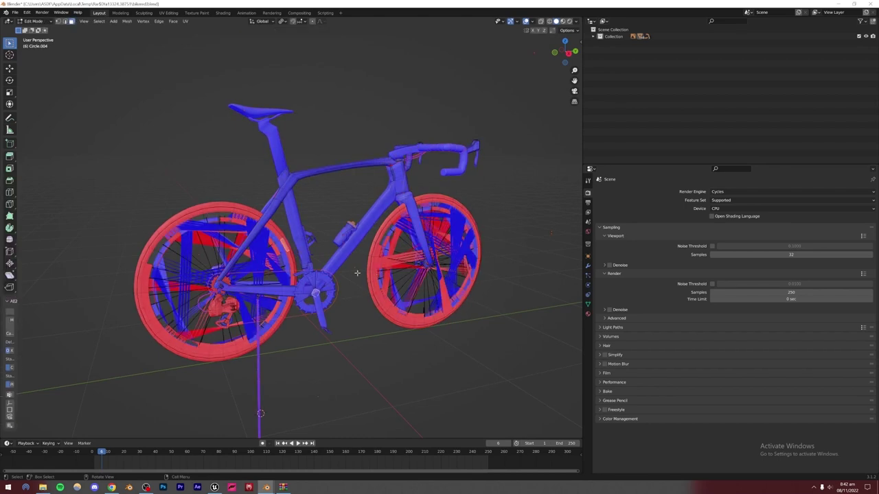
key("a")
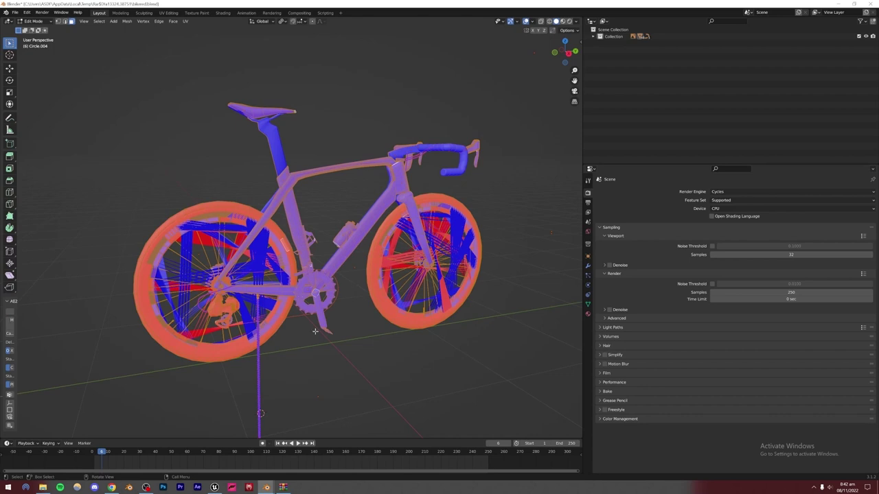
left_click(127, 22)
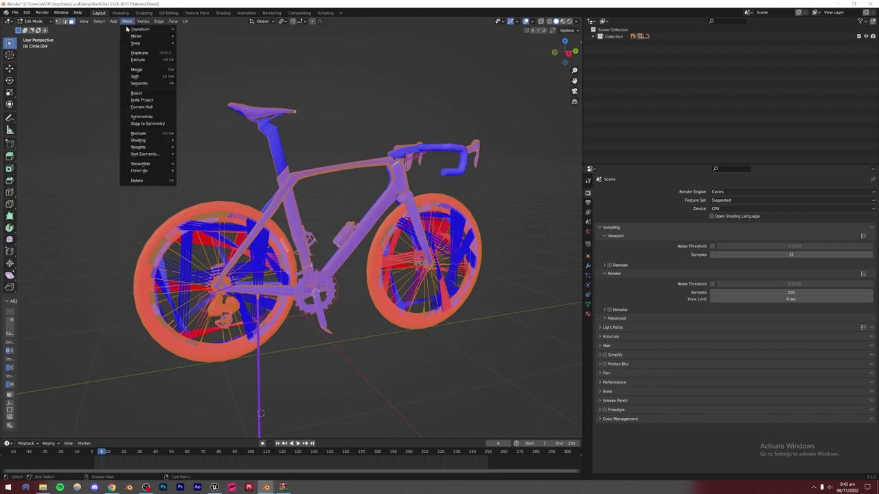
mouse_move(148, 133)
left_click(198, 142)
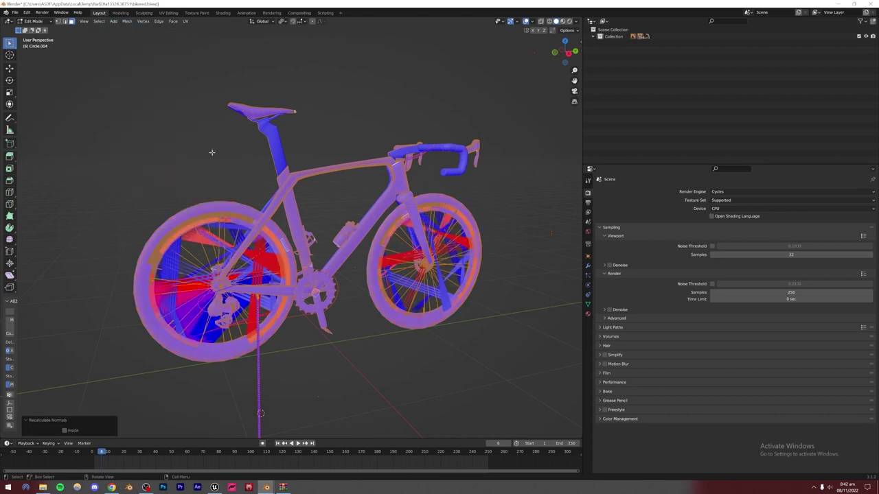
key("Tab")
Examine the face orientation of the recalculated bicycle around the chain, rear wheel and frame.
scroll(282, 238, "down", 1)
left_click(355, 355)
middle_click_drag(355, 355, 271, 278)
scroll(277, 282, "up", 5)
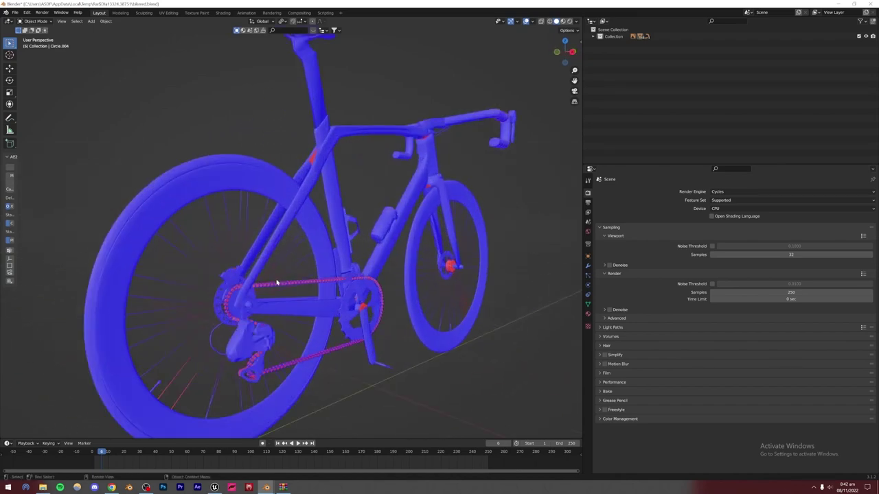
scroll(276, 282, "up", 2)
middle_click_drag(331, 234, 337, 256)
scroll(289, 247, "down", 4)
scroll(323, 251, "up", 2)
left_click(309, 236)
scroll(308, 235, "down", 6)
scroll(309, 248, "up", 5)
scroll(338, 256, "down", 4)
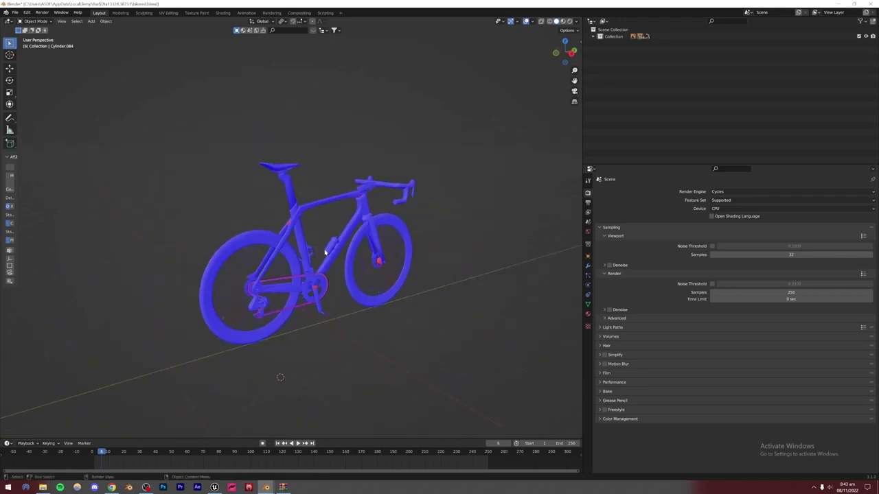
Export the corrected bicycle in FBX format as road bike02.fbx into the models folder.
left_click(16, 13)
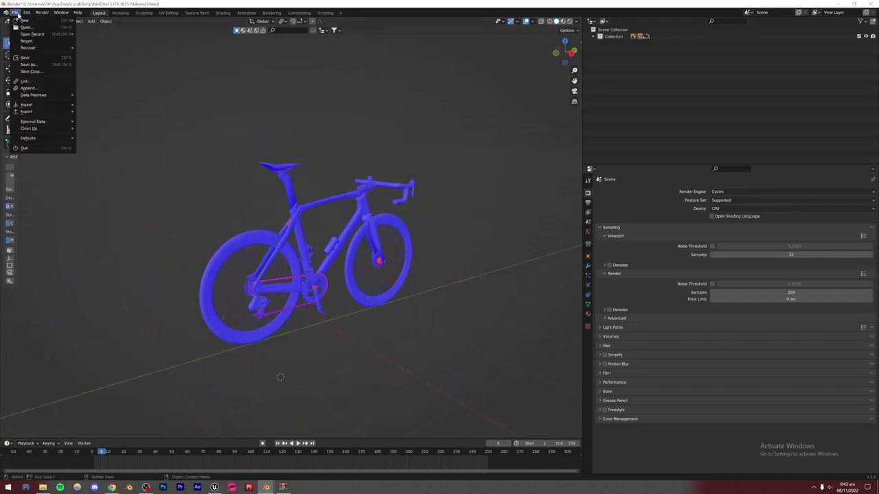
mouse_move(42, 114)
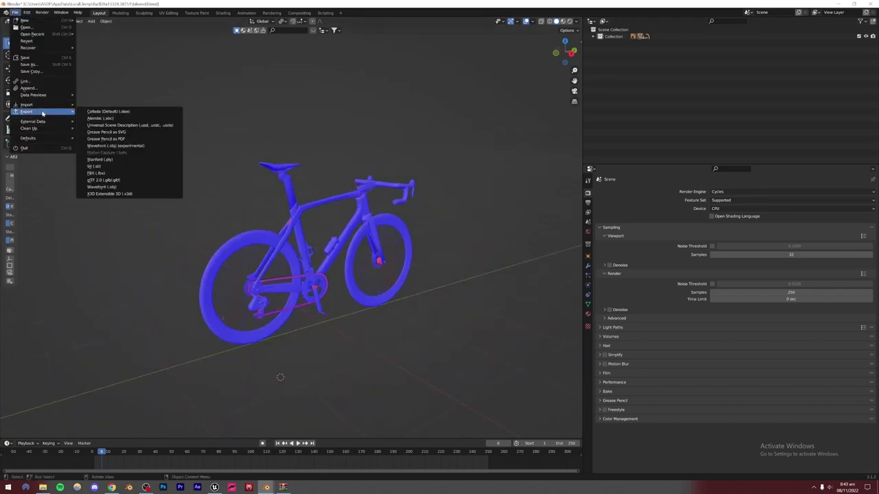
left_click(97, 173)
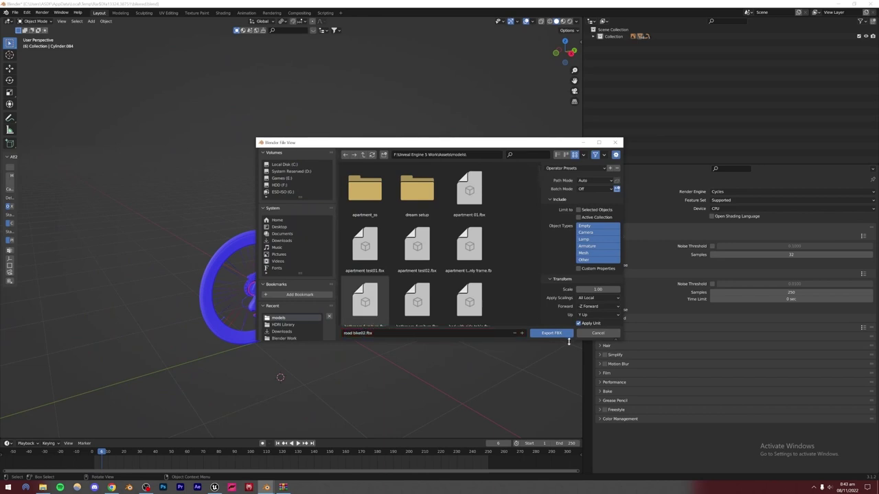
left_click(541, 334)
Switch to Unreal Engine and delete every material and static mesh in the bicycle folder.
left_click(214, 487)
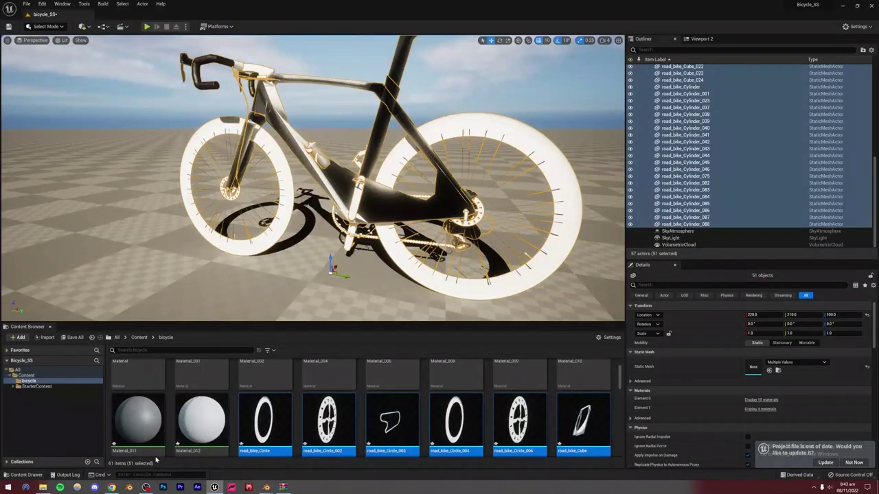
left_click(130, 377)
key("ctrl+a")
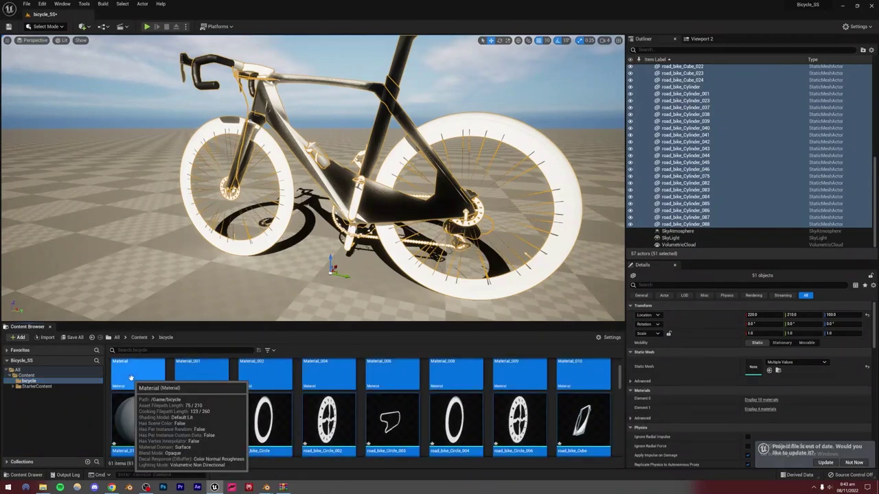
key("Delete")
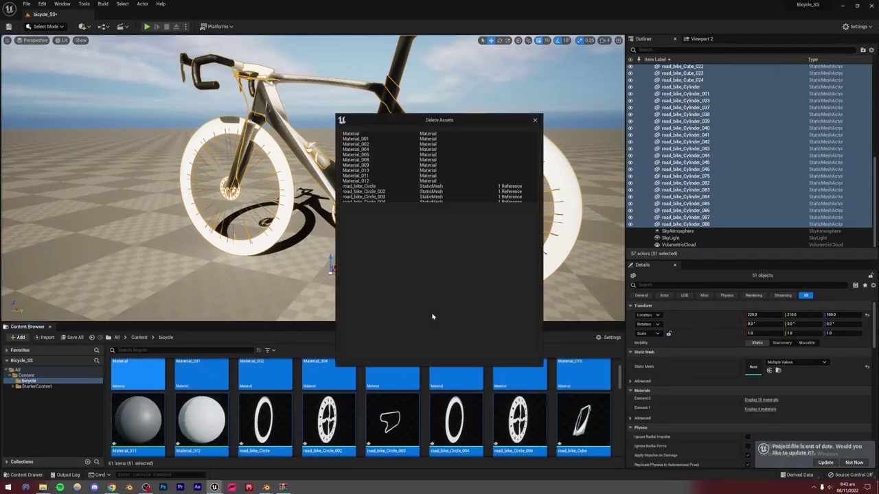
left_click(390, 354)
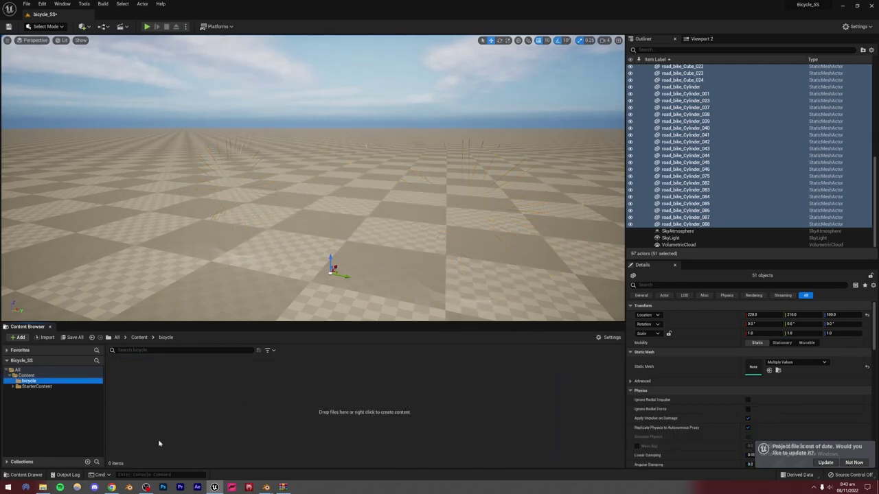
Import road bike02.fbx from the models folder into the bicycle folder using Import All, then close the message log.
left_click(43, 488)
left_click_drag(469, 443, 275, 413)
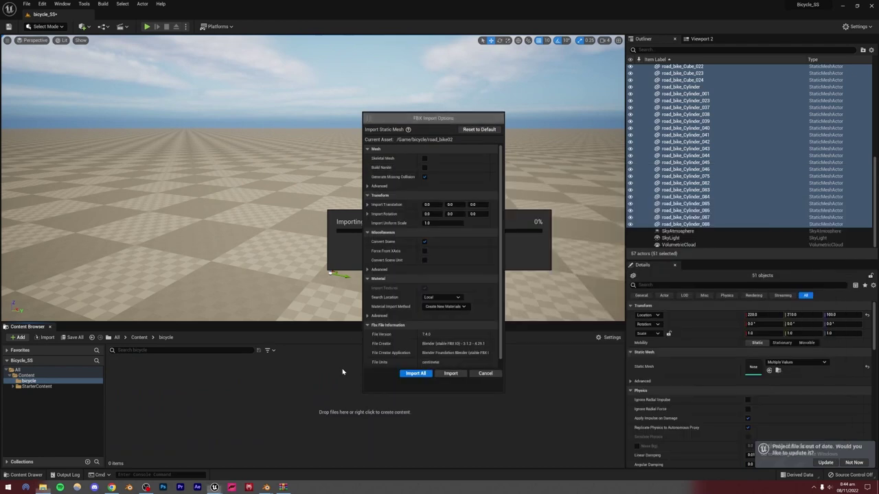
left_click(406, 374)
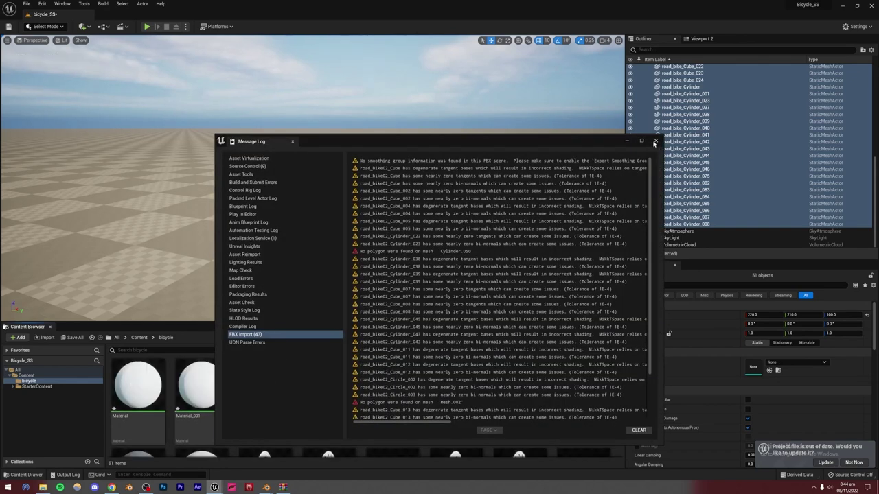
left_click(657, 140)
Select all the road_bike02 static meshes in the bicycle folder and place them together in the level.
scroll(329, 405, "down", 3)
scroll(283, 410, "down", 3)
left_click(375, 407, "shift")
left_click_drag(374, 407, 353, 220)
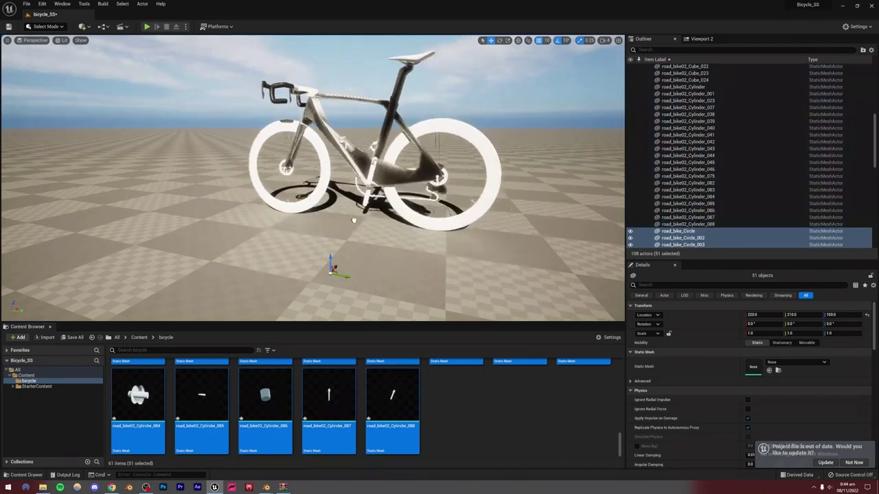
Delete the placed road bike02 actors from the level and all the assets in the bicycle folder.
right_click_drag(356, 221, 439, 210)
mouse_move(358, 206)
right_mouse_down()
mouse_move(370, 210)
mouse_move(359, 223)
right_mouse_up()
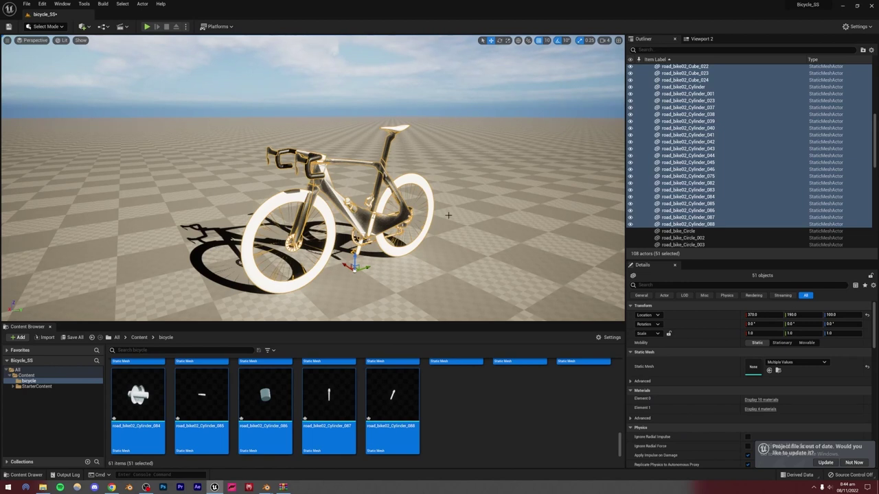
key("Delete")
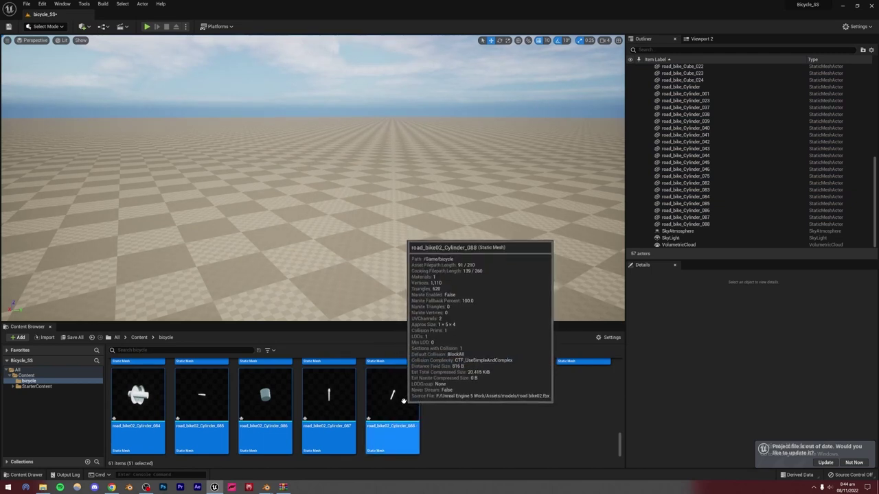
left_click(433, 405)
key("ctrl+a")
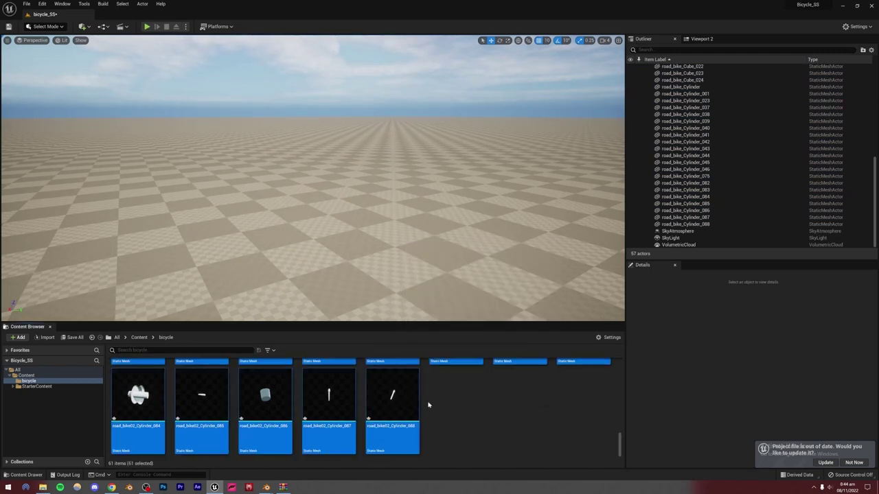
key("Delete")
left_click(395, 355)
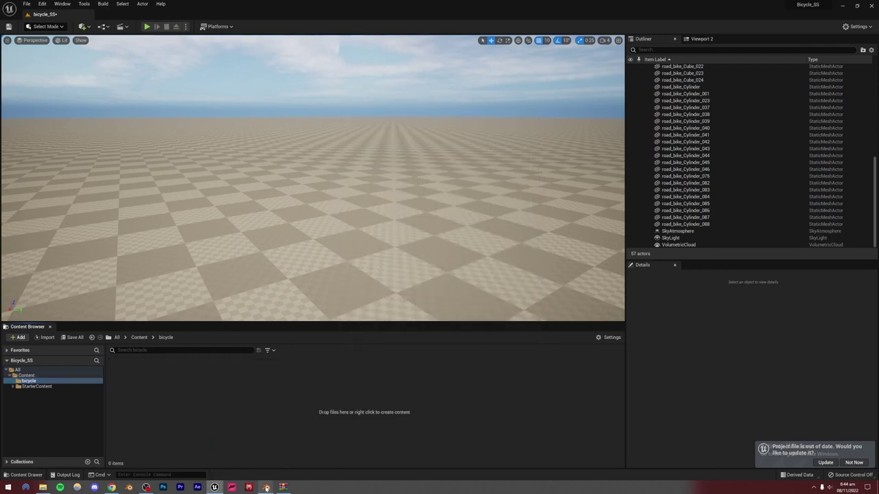
Switch to Blender, close the road bike window, and bring up the other, empty Blender scene.
mouse_move(266, 488)
left_click(298, 460)
left_click(871, 3)
left_click(458, 259)
left_click(263, 487)
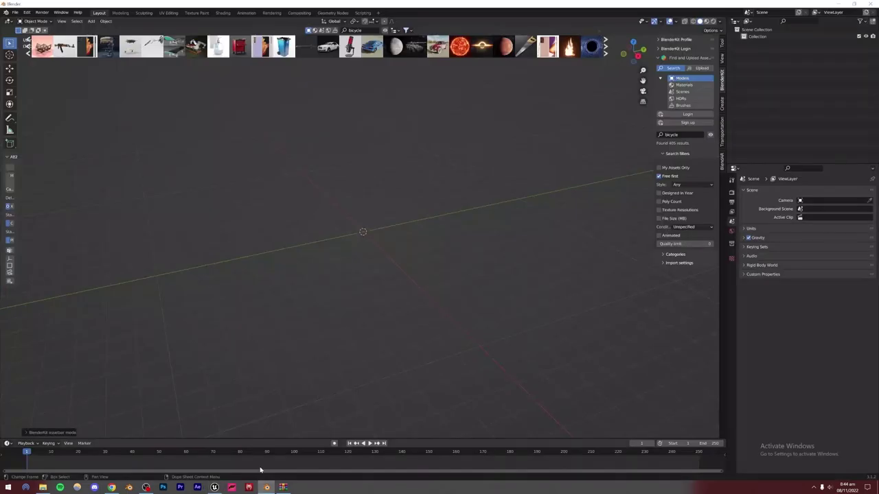
Add the HD Generic Bicycle at the scene centre from the Transportation add-on and inspect it up close.
left_click(721, 127)
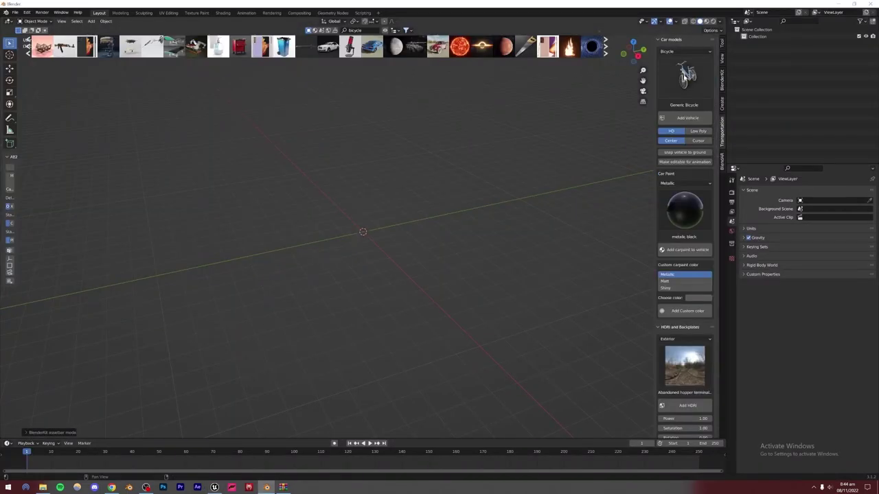
left_click(686, 118)
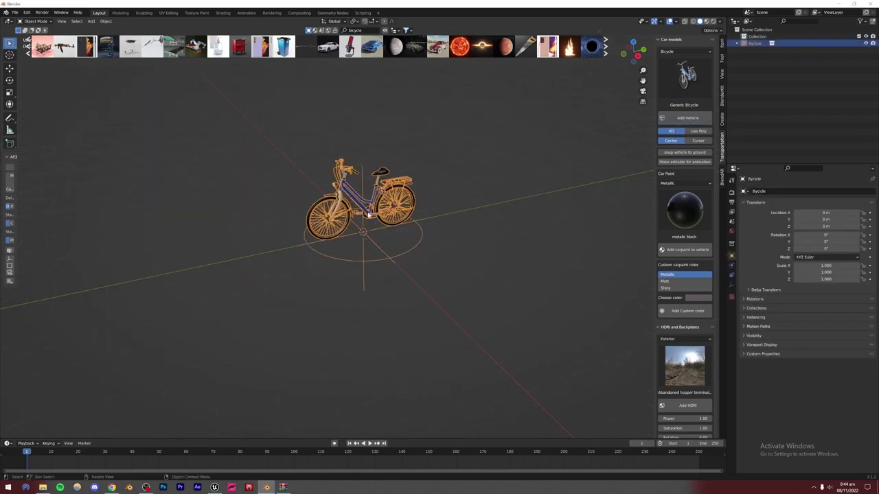
middle_click_drag(359, 150, 363, 232, "shift")
scroll(364, 232, "down", 3)
left_click(508, 141)
middle_click_drag(405, 199, 375, 195)
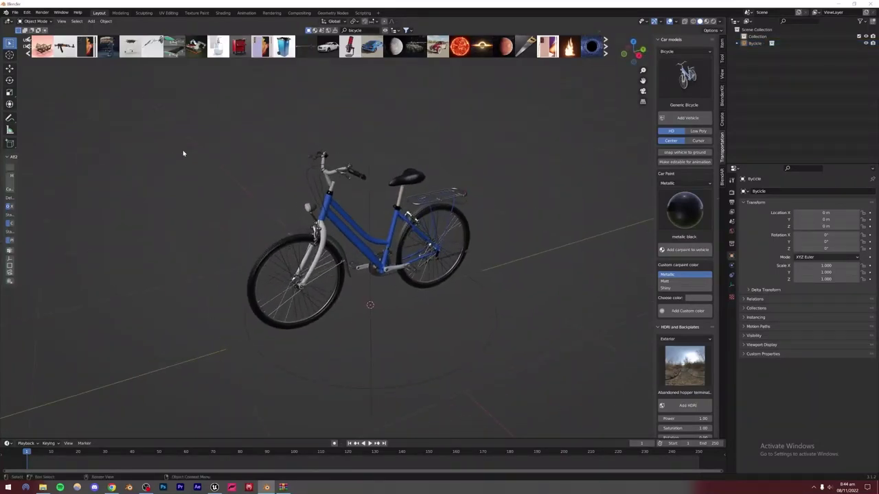
Switch to Unreal Engine and find bicycle.fbx in the models folder in File Explorer.
left_click(212, 487)
left_click(43, 487)
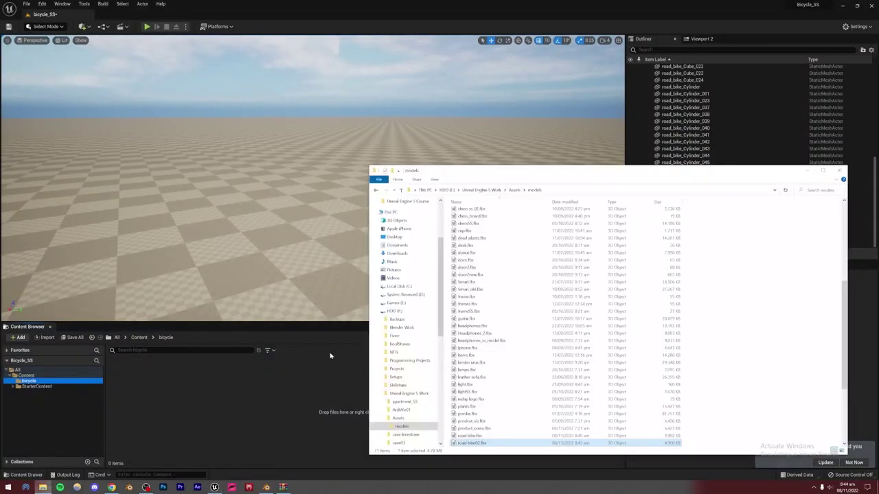
scroll(515, 340, "up", 4)
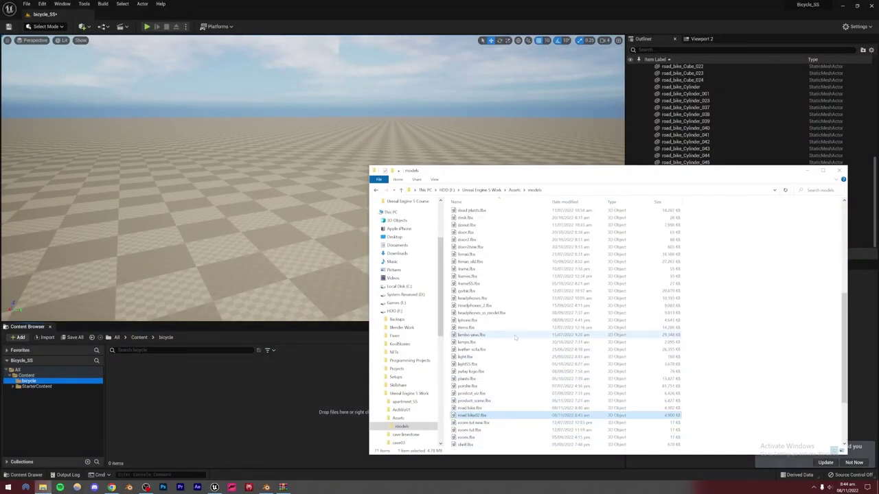
left_click(492, 298)
key("b")
key("Down")
key("Down")
key("Down")
key("Down")
key("Down")
key("Down")
key("Down")
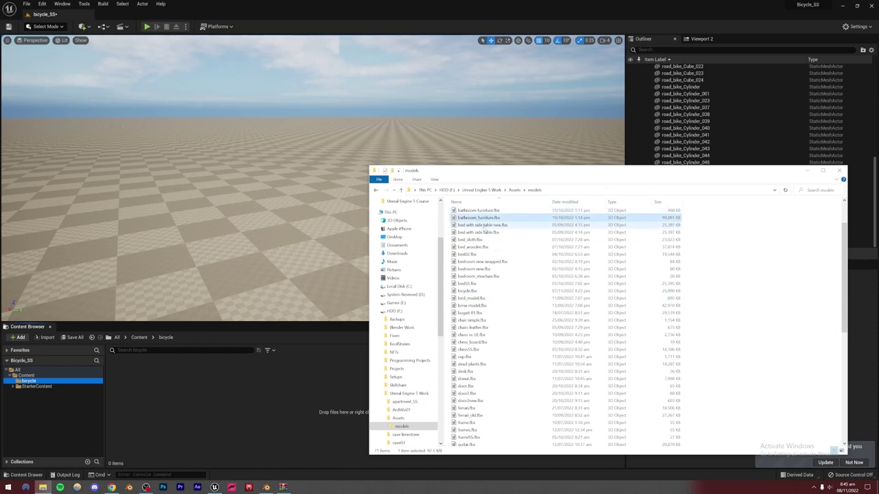
left_click(471, 291)
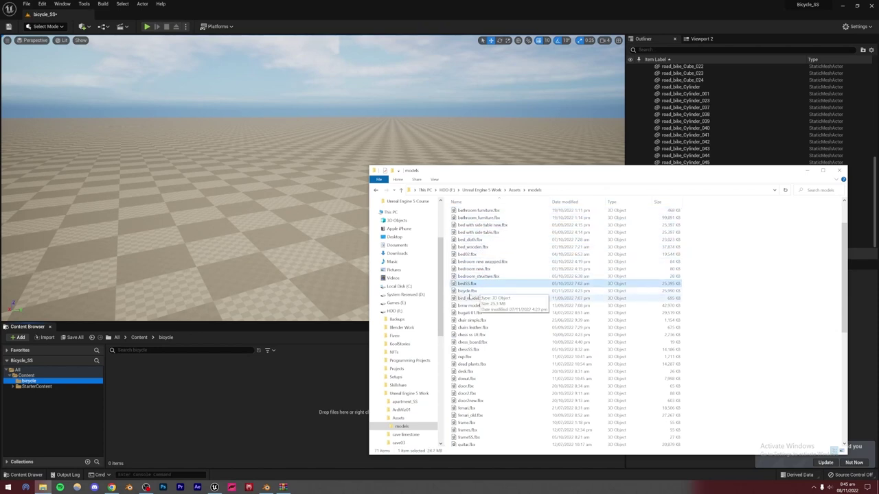
Import bicycle.fbx from the models folder into the bicycle folder using Import All.
left_click_drag(471, 291, 494, 292)
left_click_drag(278, 389, 285, 407)
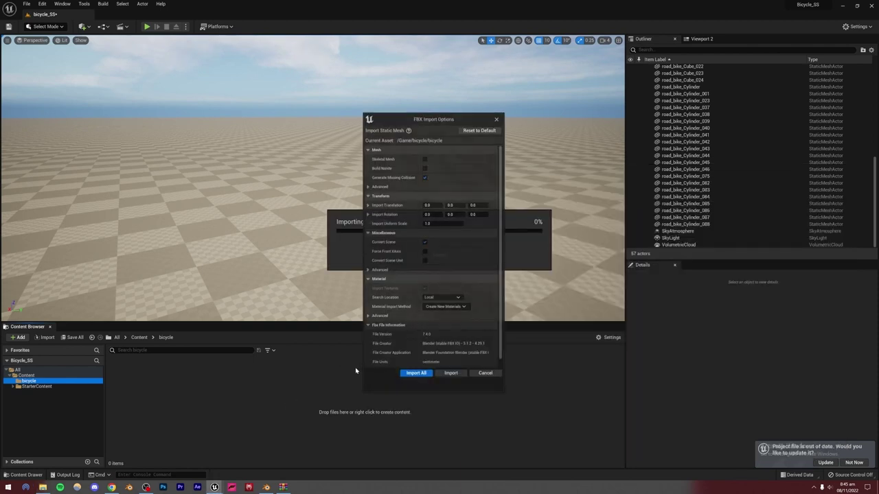
left_click(401, 371)
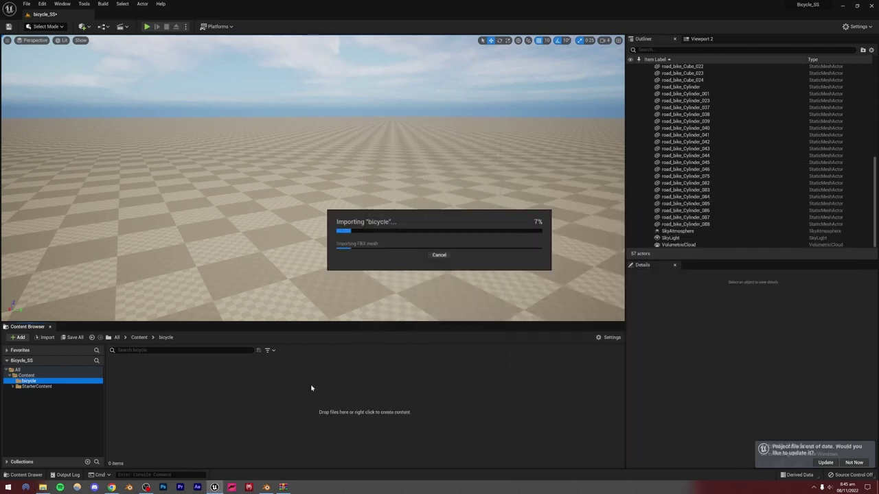
Select all the bicycle static meshes in the bicycle folder and place them together in the level.
left_click(132, 393)
scroll(174, 410, "down", 3)
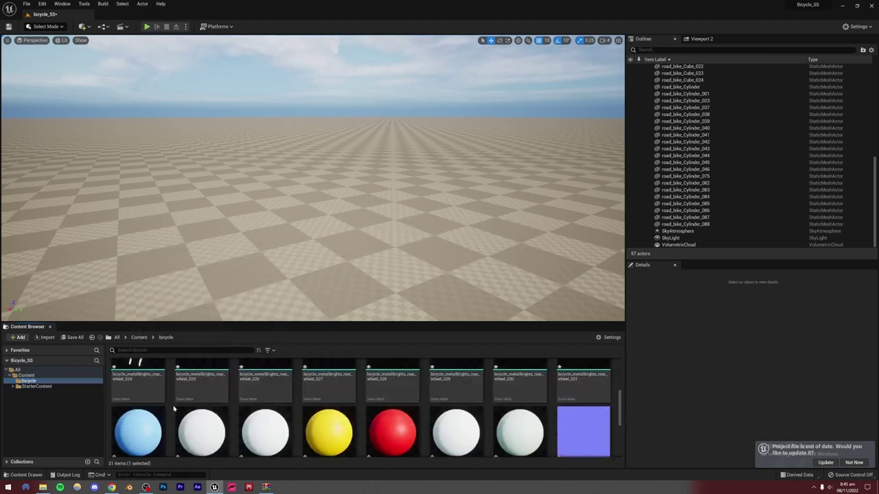
scroll(479, 398, "up", 3)
scroll(479, 398, "down", 1)
left_click(577, 422, "shift")
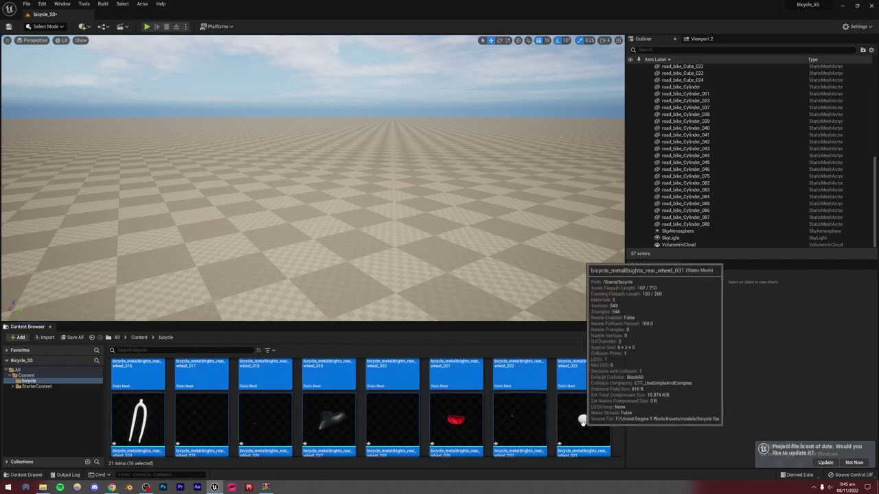
scroll(576, 420, "down", 1)
left_click_drag(577, 420, 389, 248)
Set the viewport camera speed to 2, then view the placed bicycle from the side with nothing selected.
right_click_drag(390, 248, 161, 274)
key("w")
key("s")
key("w")
left_click(605, 41)
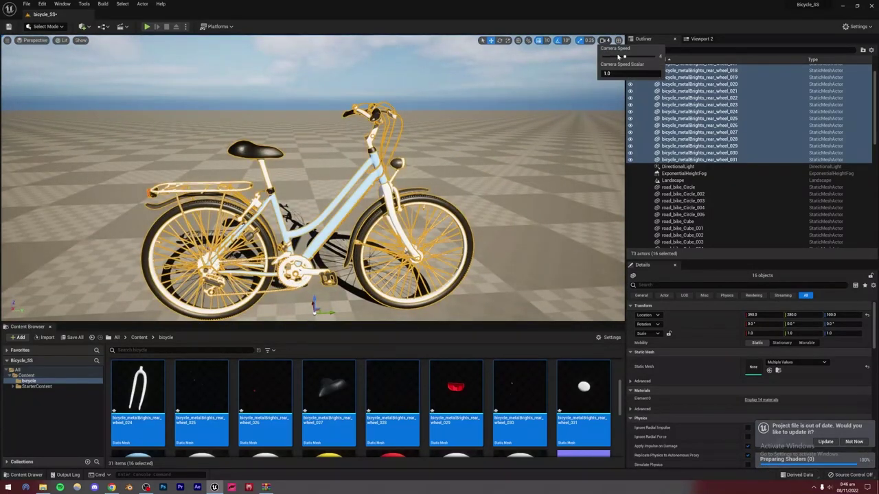
right_click_drag(412, 206, 456, 192)
key("s")
key("w")
key("w")
key("s")
right_click_drag(460, 103, 458, 74)
left_click(491, 82)
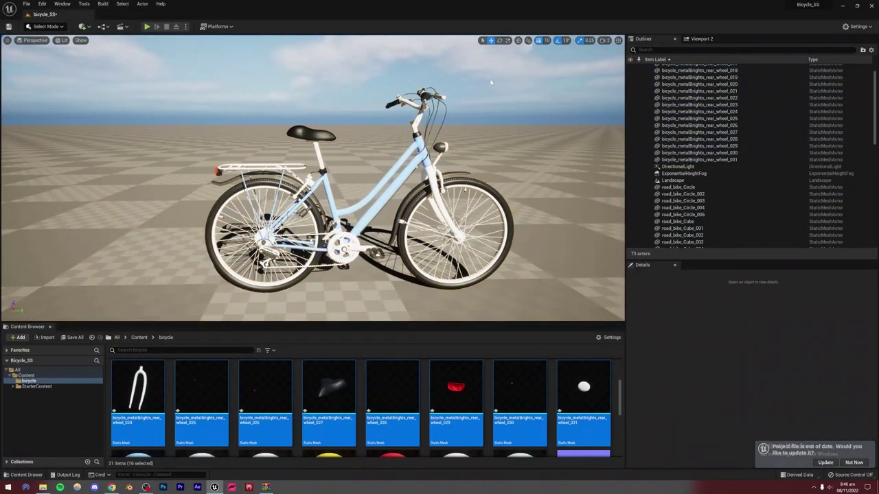